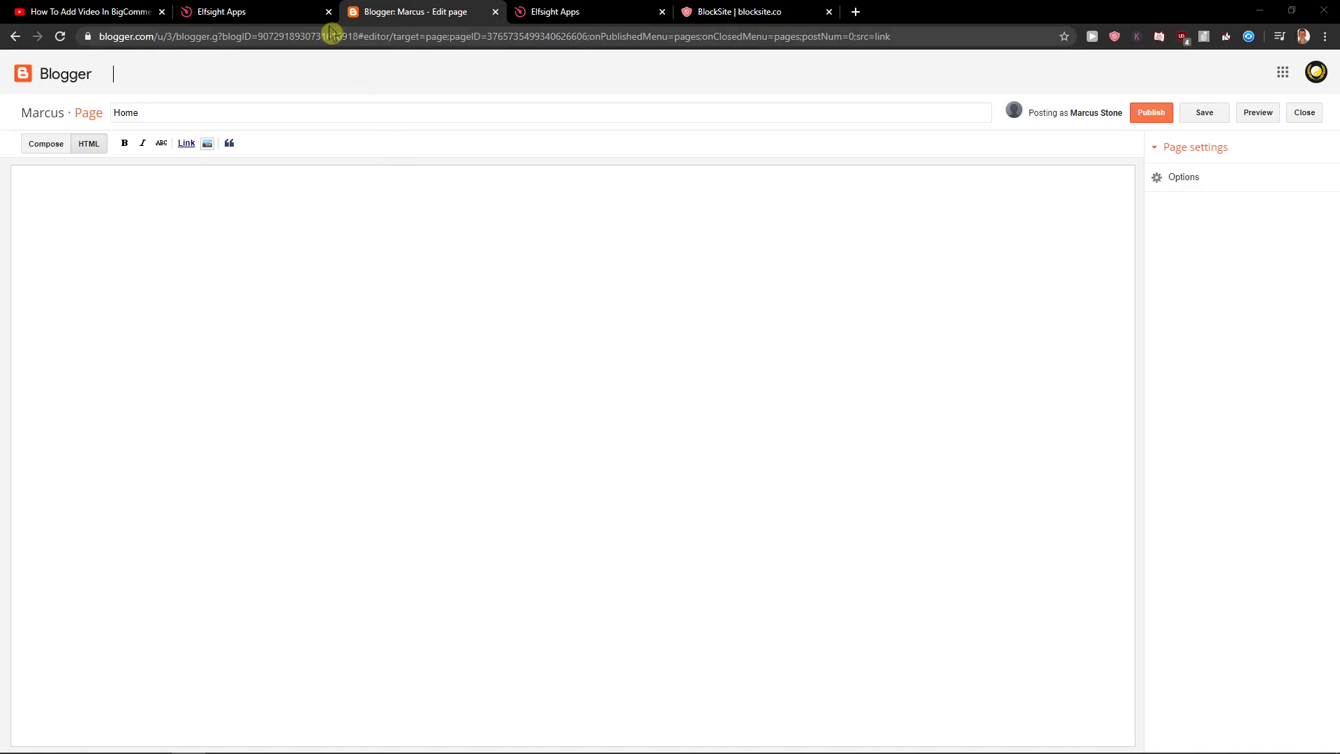
Step: Close the unfinished Elfsight widget tab and leave without saving
click(314, 15)
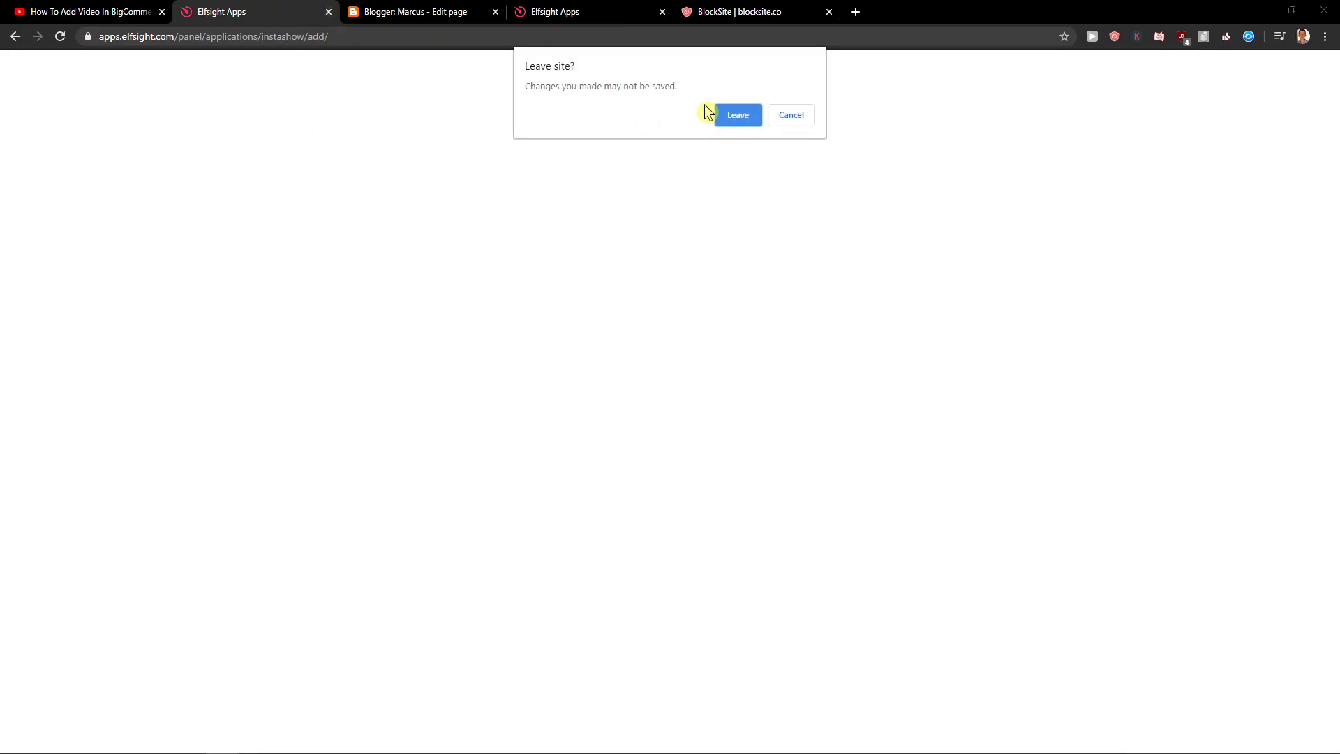
click(733, 115)
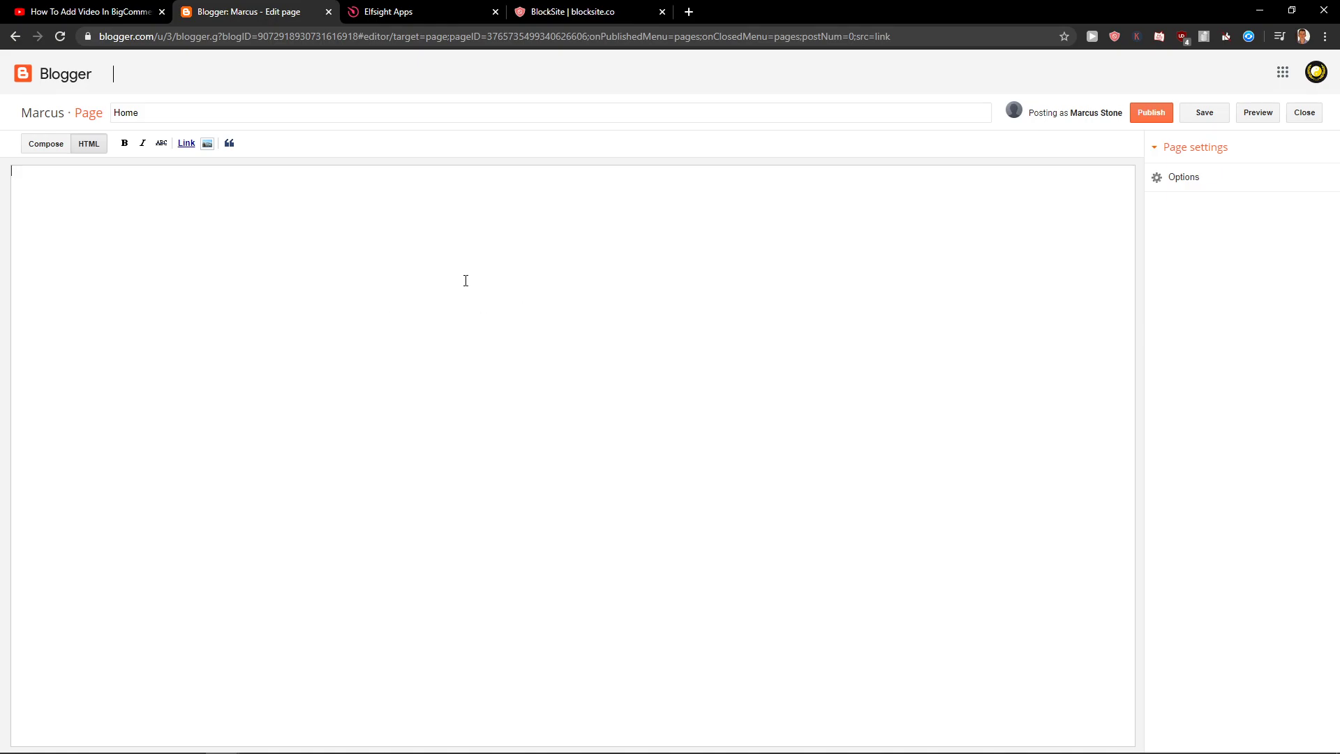
Step: Open the elfsight.com link from the YouTube video description in a new tab
click(136, 11)
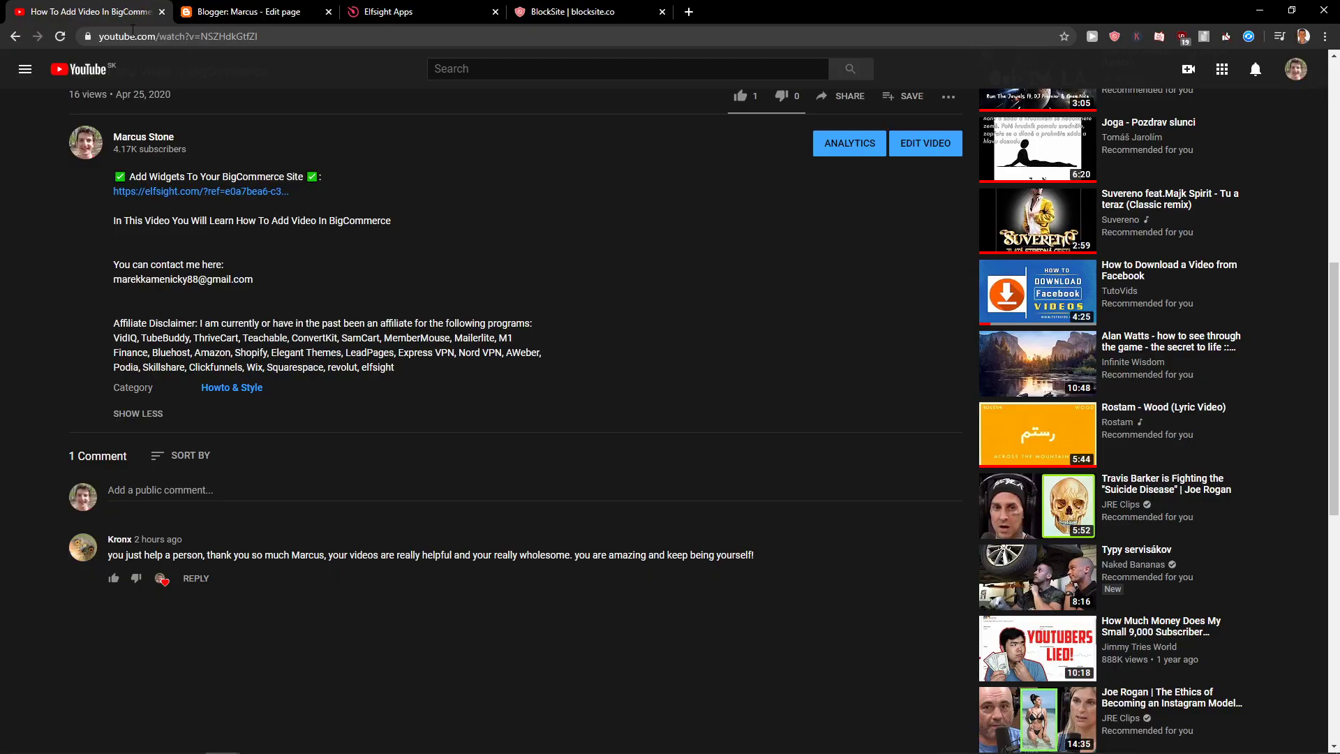
click(180, 199)
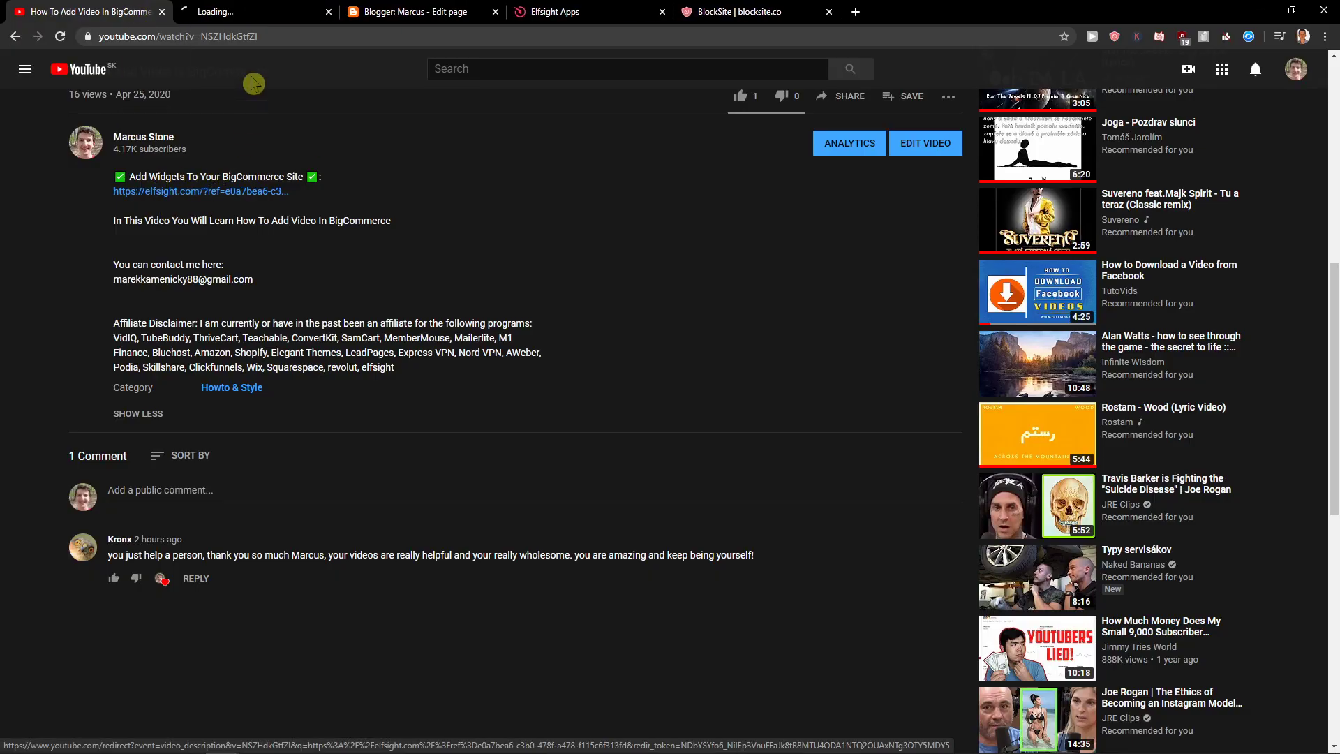
click(252, 14)
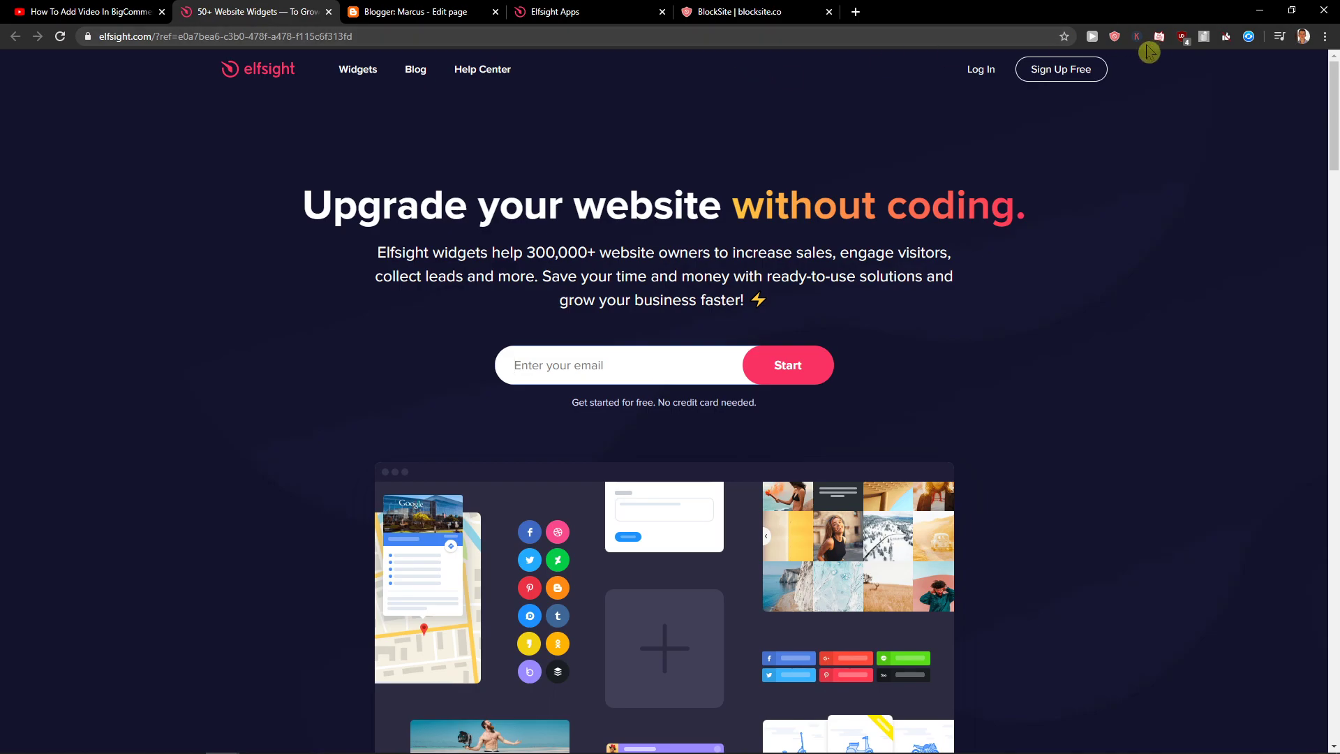
Step: Get back to the Elfsight apps dashboard, close the BlockSite tab, and search the applications
click(1085, 74)
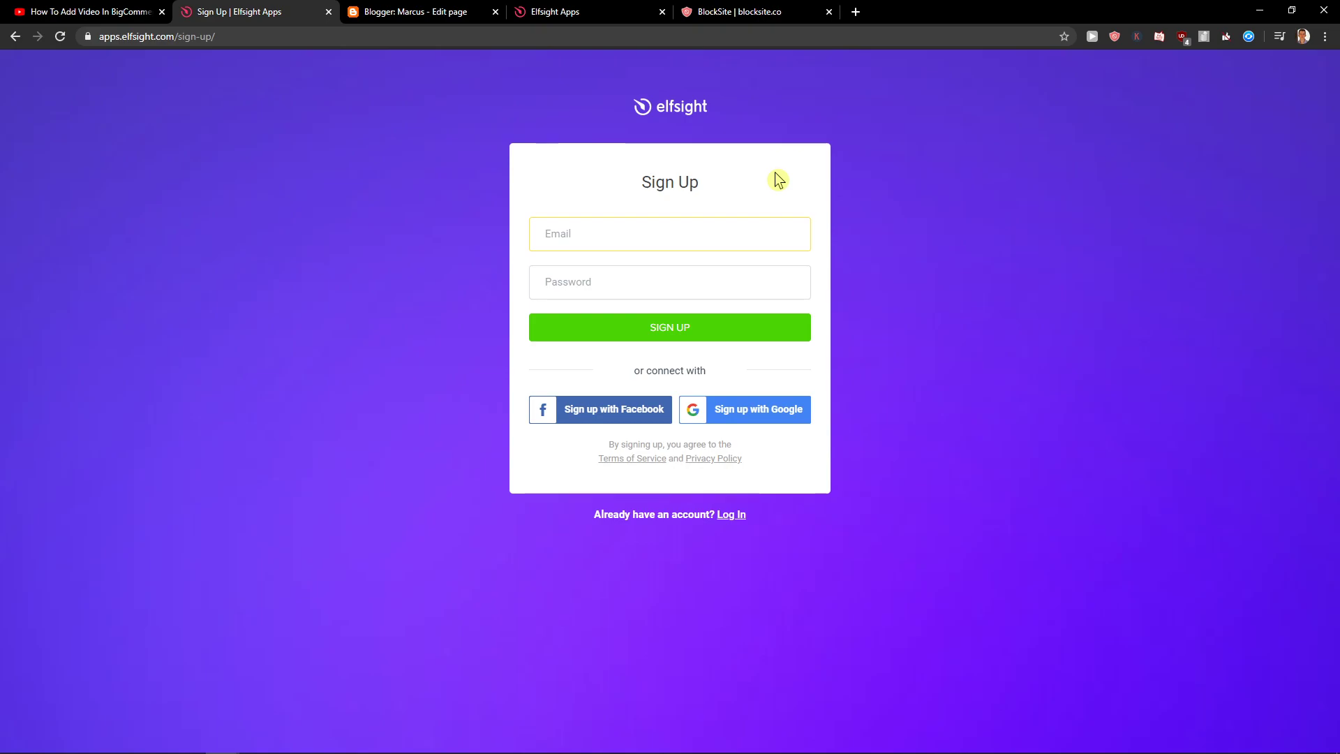
click(16, 37)
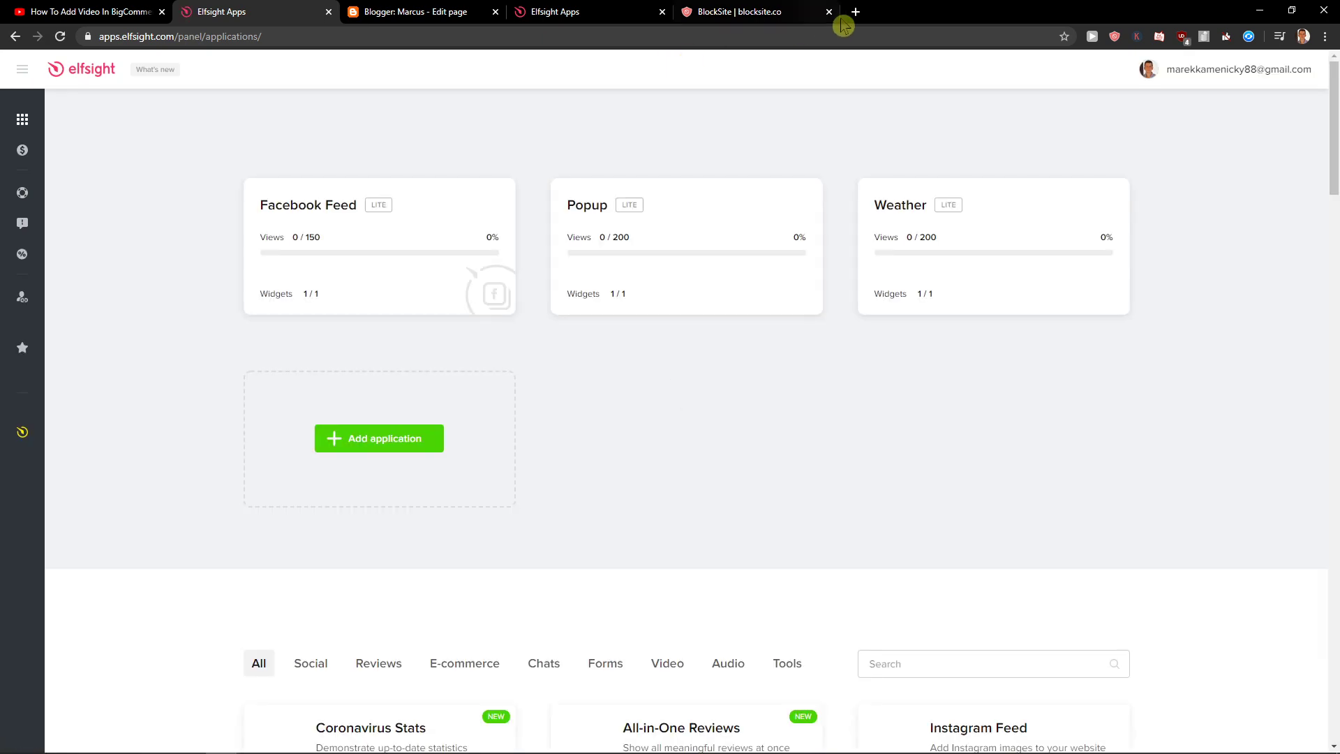
click(829, 12)
scroll(922, 471, down, 1)
click(933, 523)
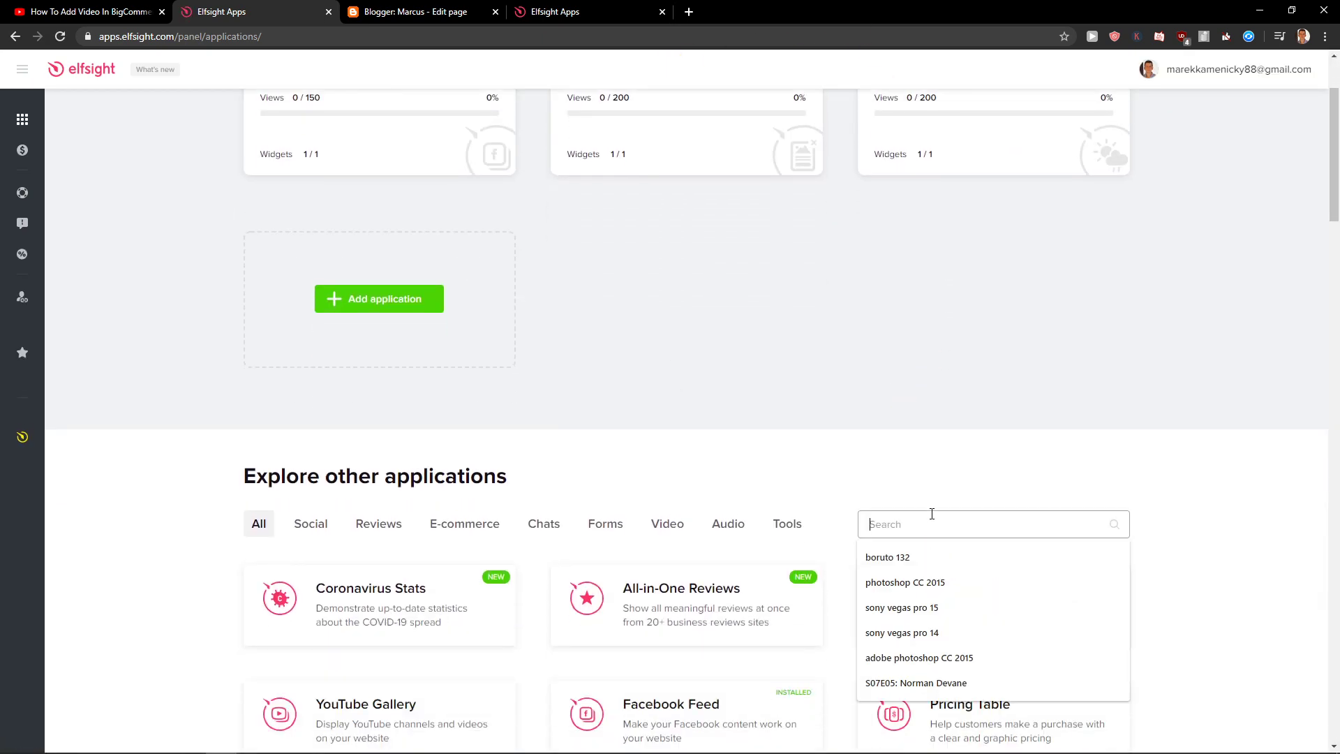
text(instagram)
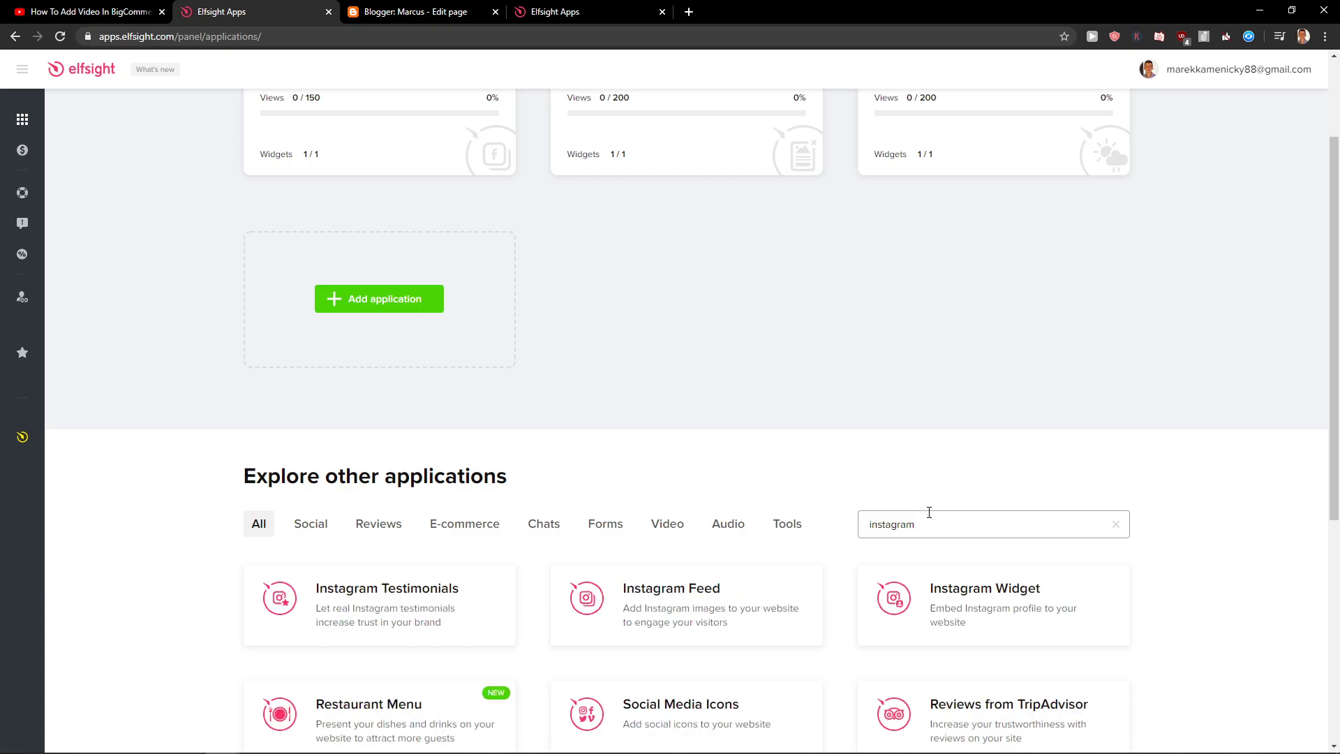
scroll(681, 523, down, 1)
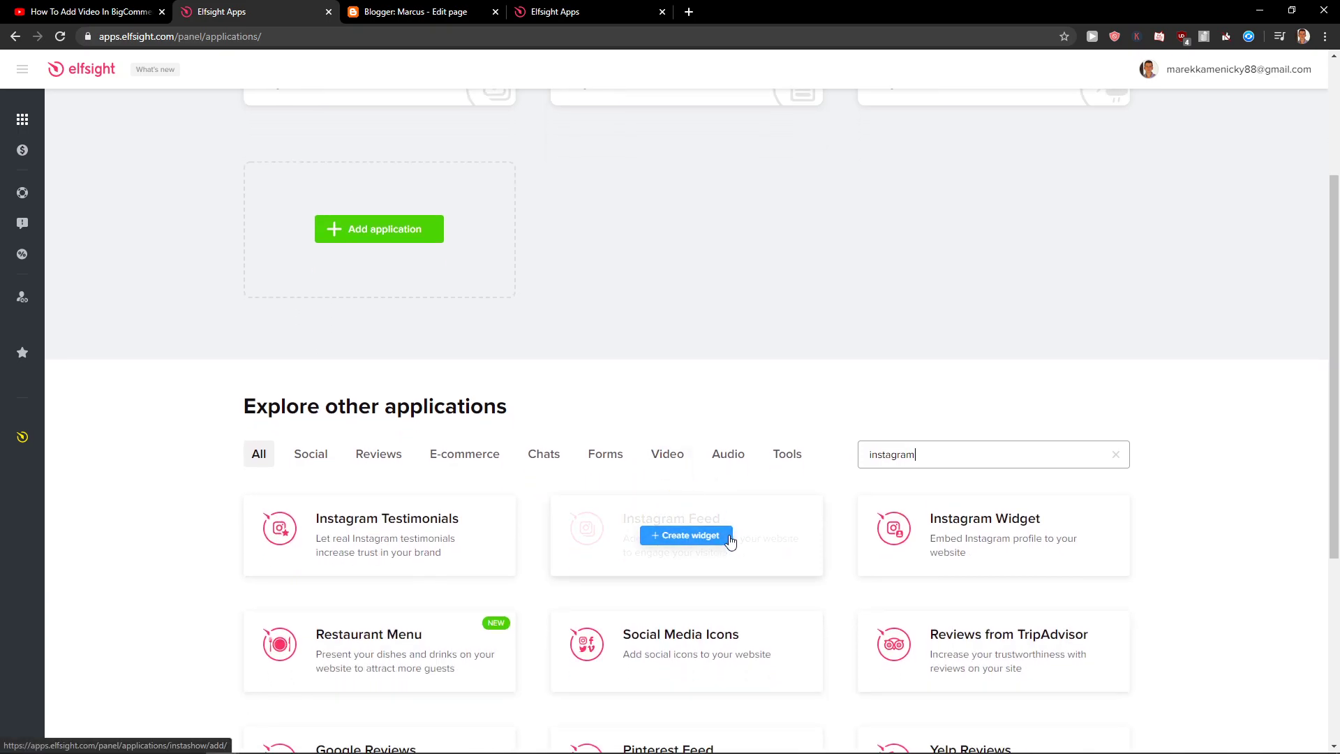
Step: Start an Instagram Feed widget from the Hashtag Showcase template and remove the #yummy source
click(731, 540)
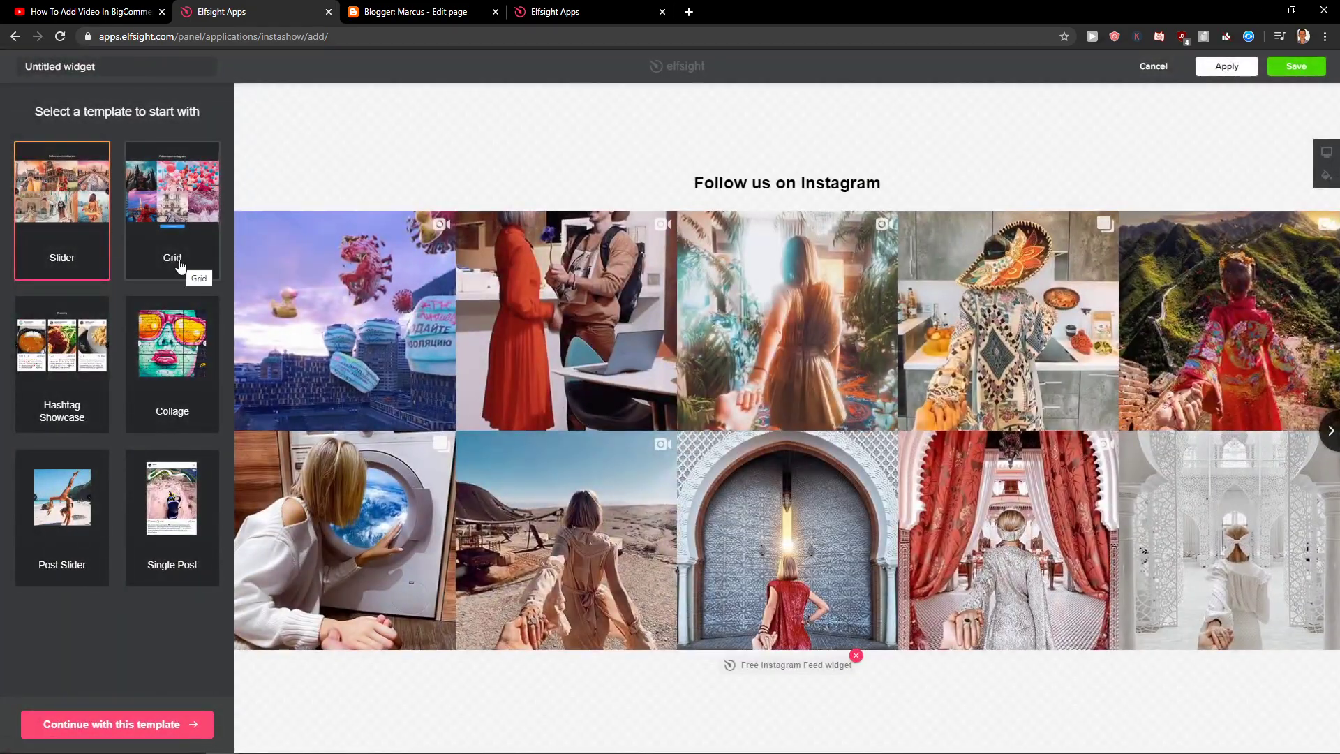
click(99, 419)
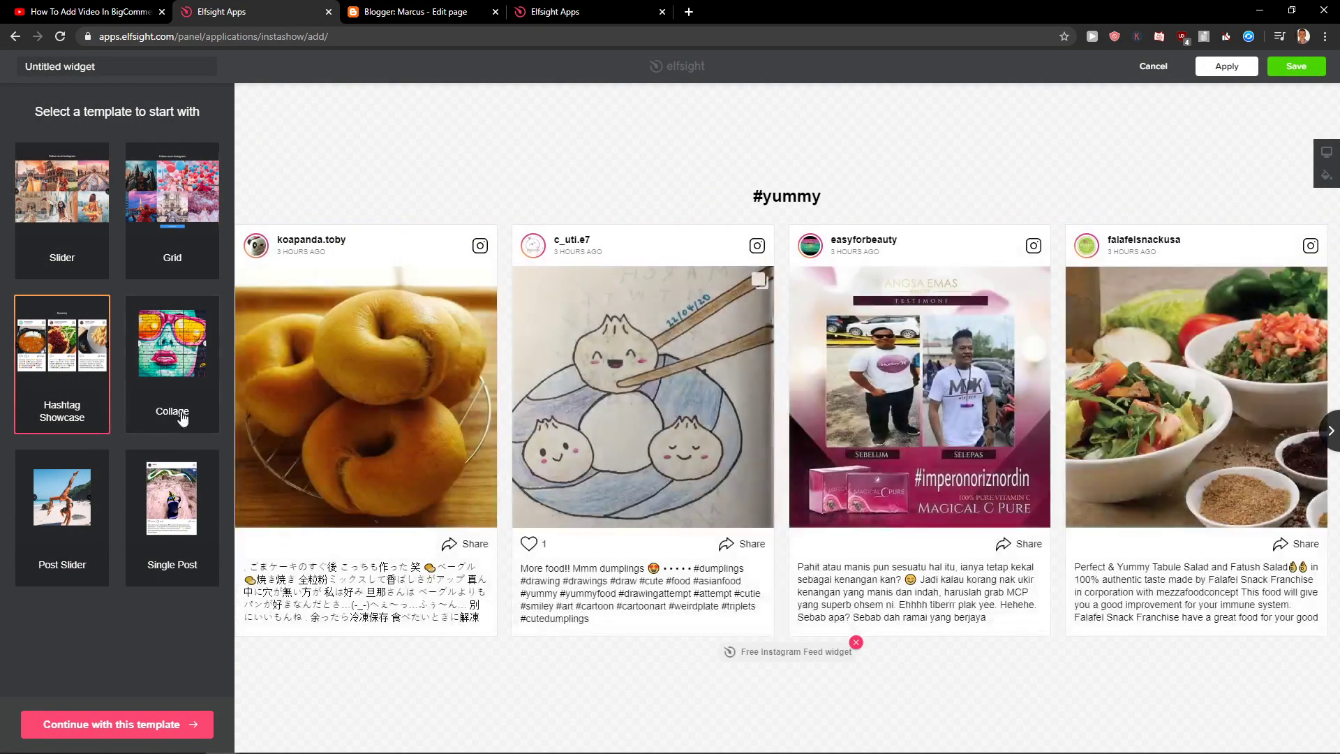
click(183, 418)
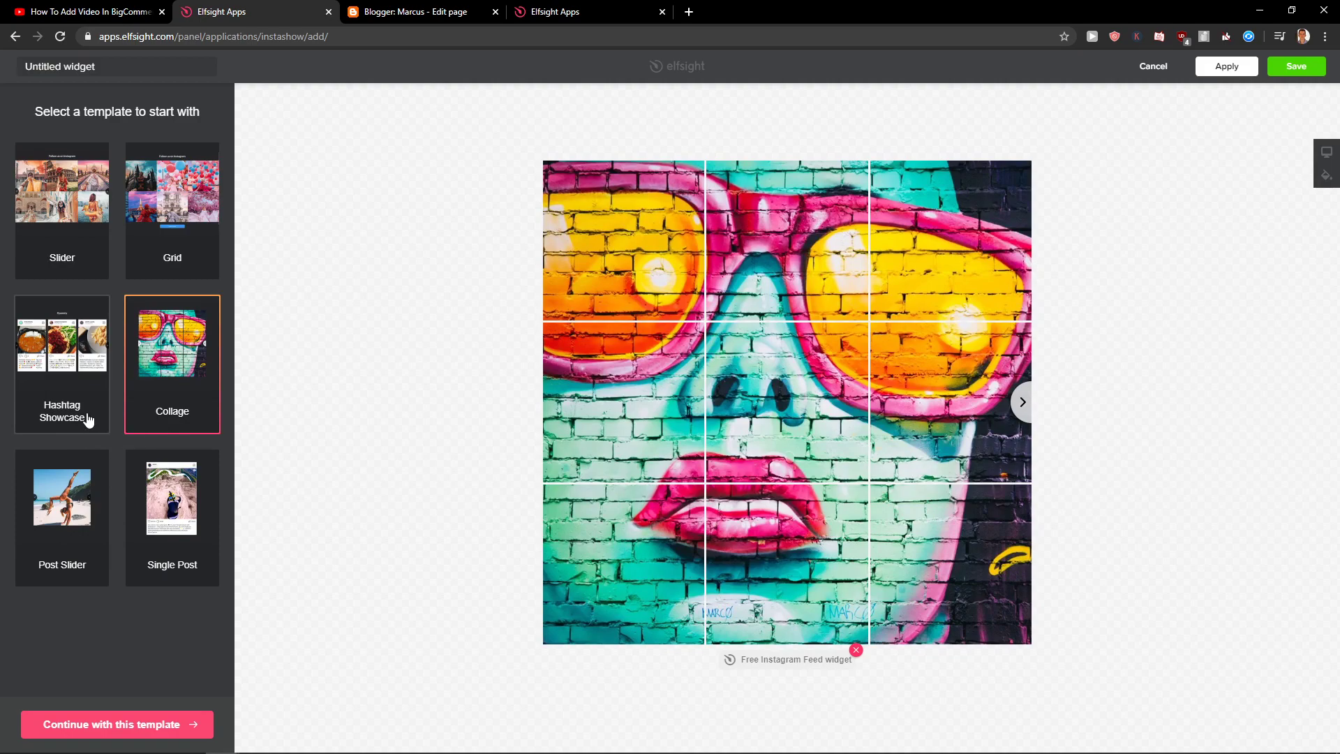
click(84, 423)
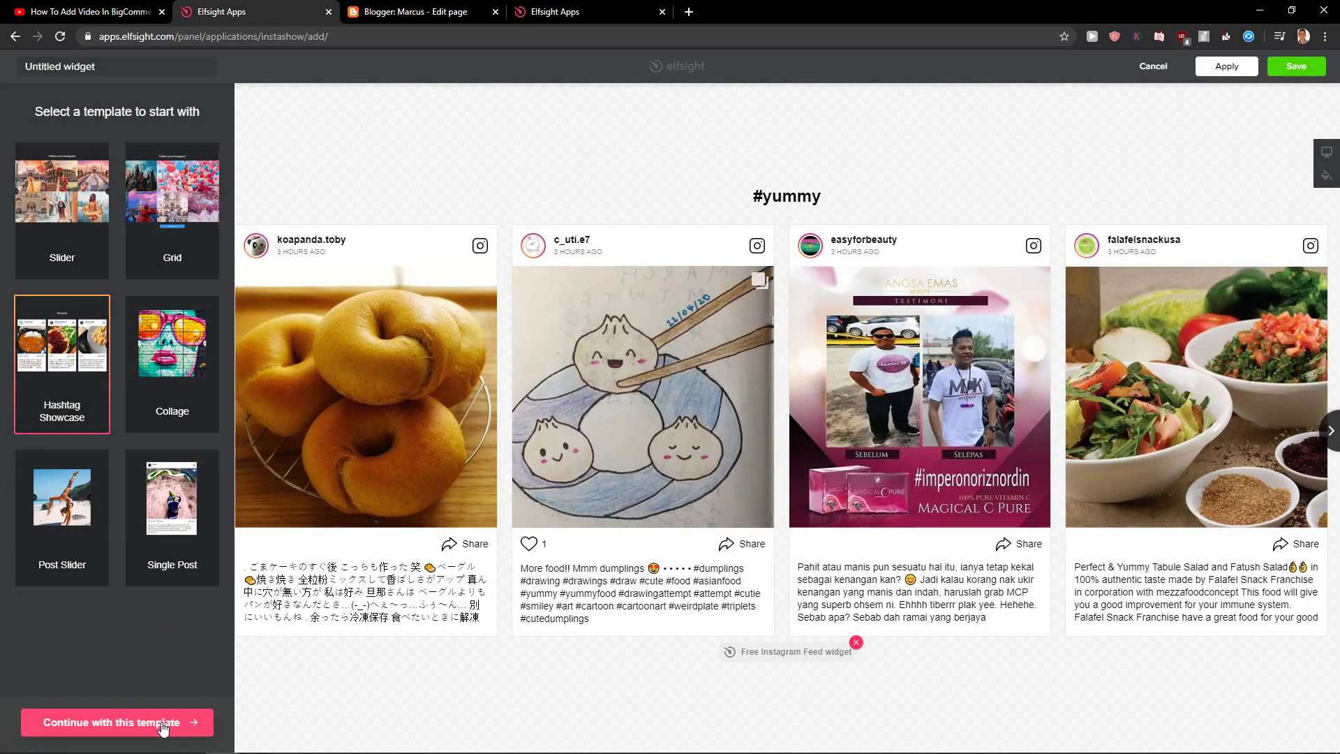
click(162, 723)
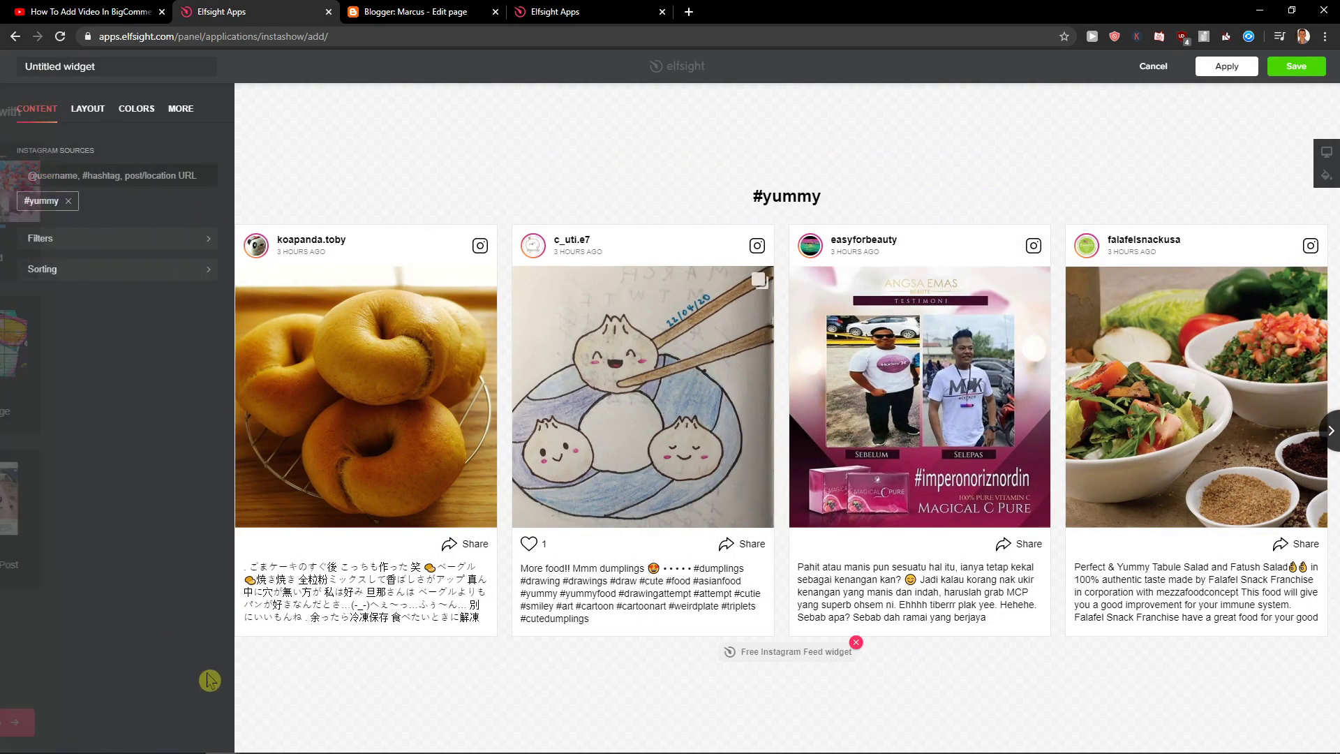
click(67, 201)
Step: Open the basta_digital Instagram profile in a new tab and copy its username
click(688, 12)
key(ctrl+v)
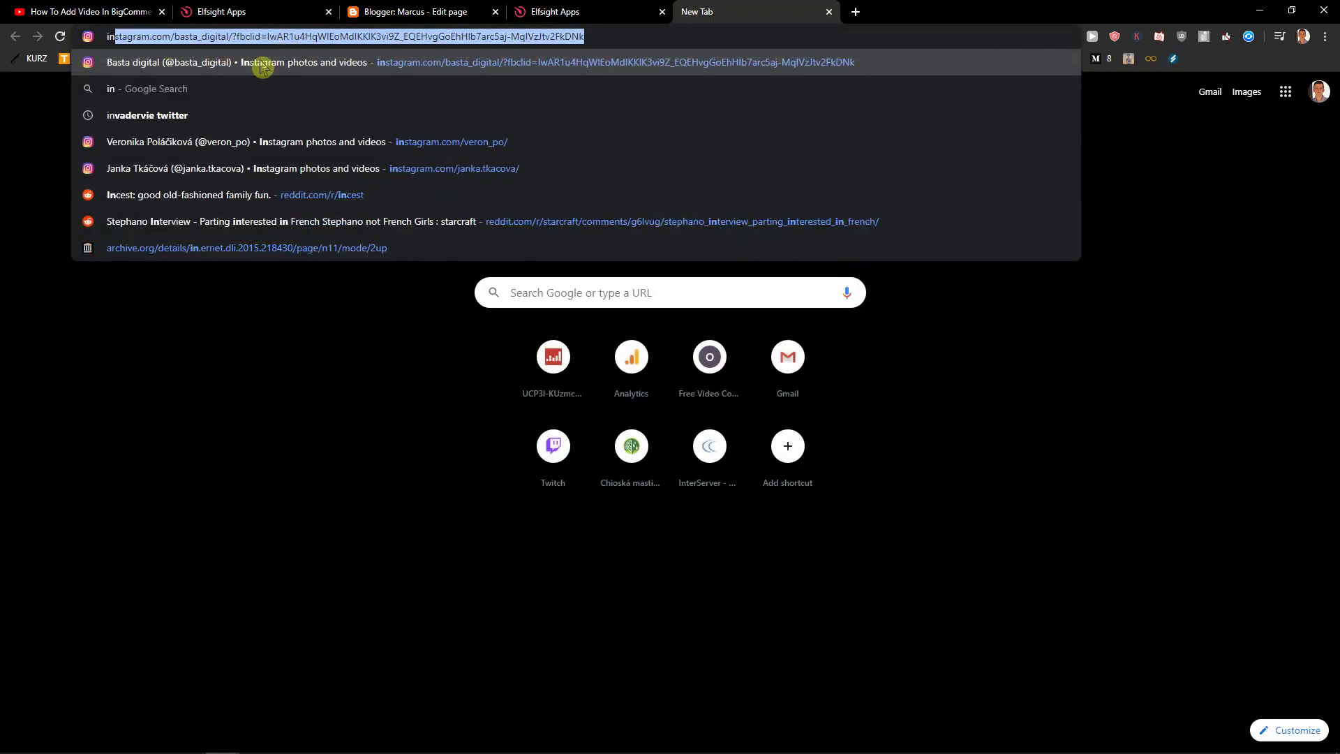
click(262, 60)
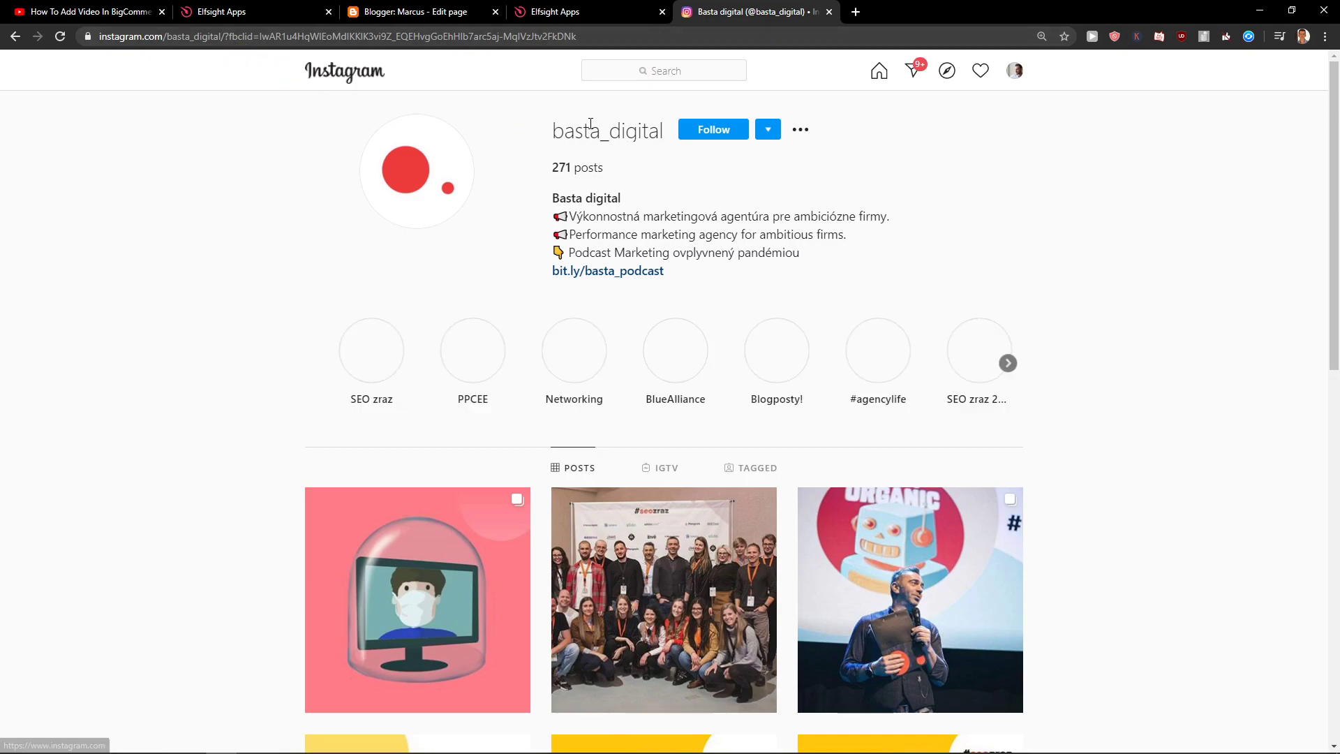
double_click(624, 133)
click(254, 10)
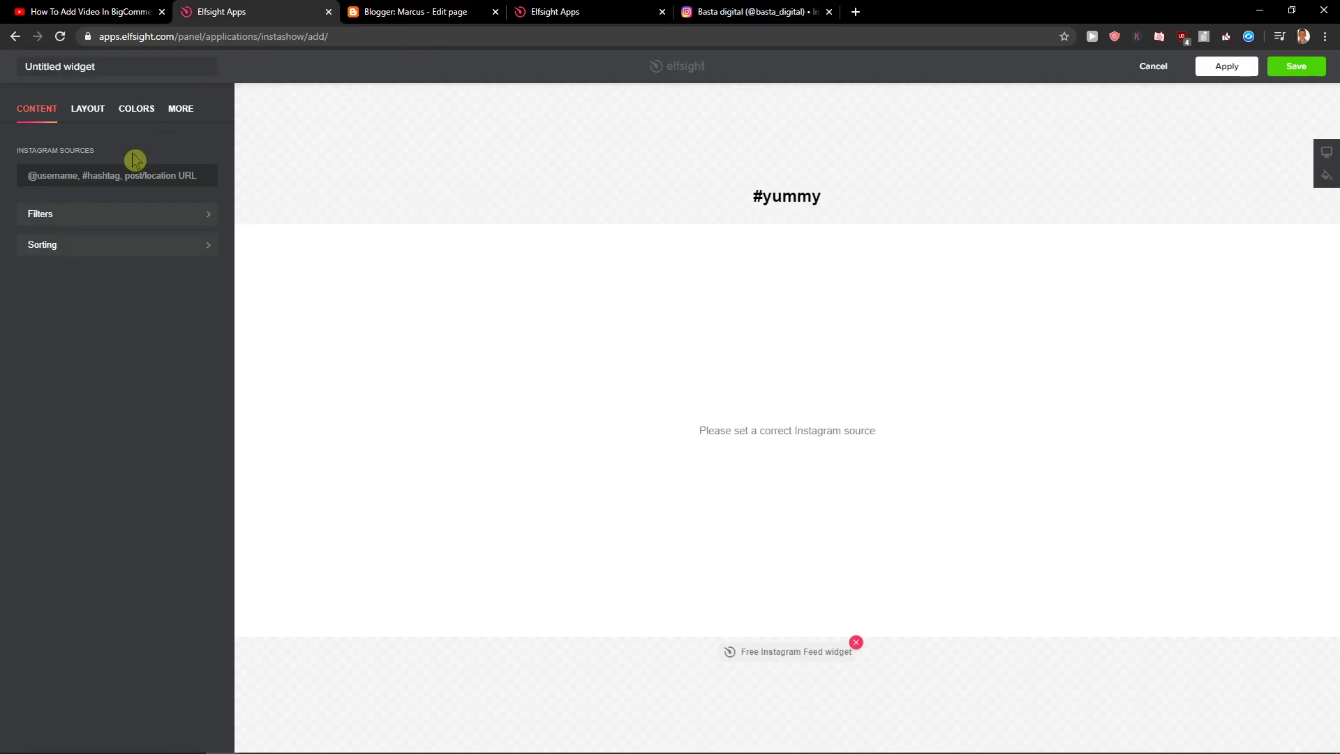
text(@basta_digital)
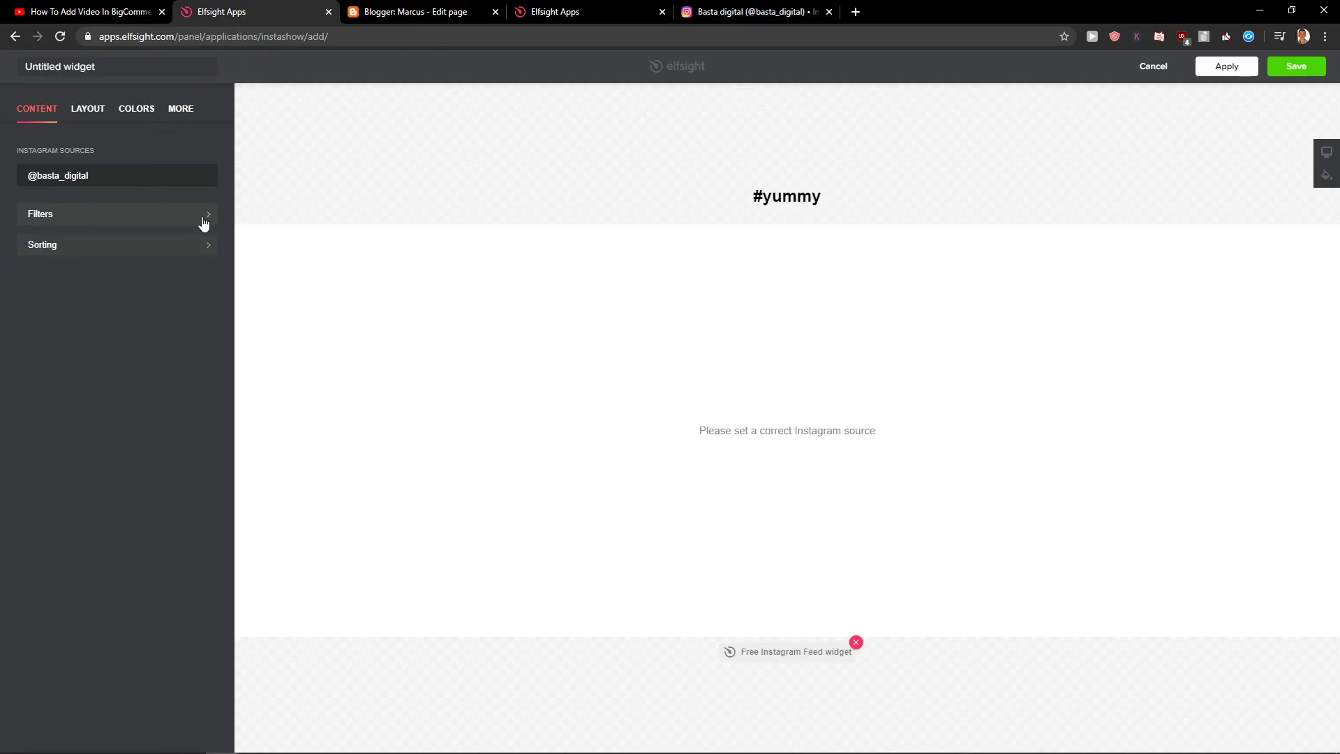
click(63, 329)
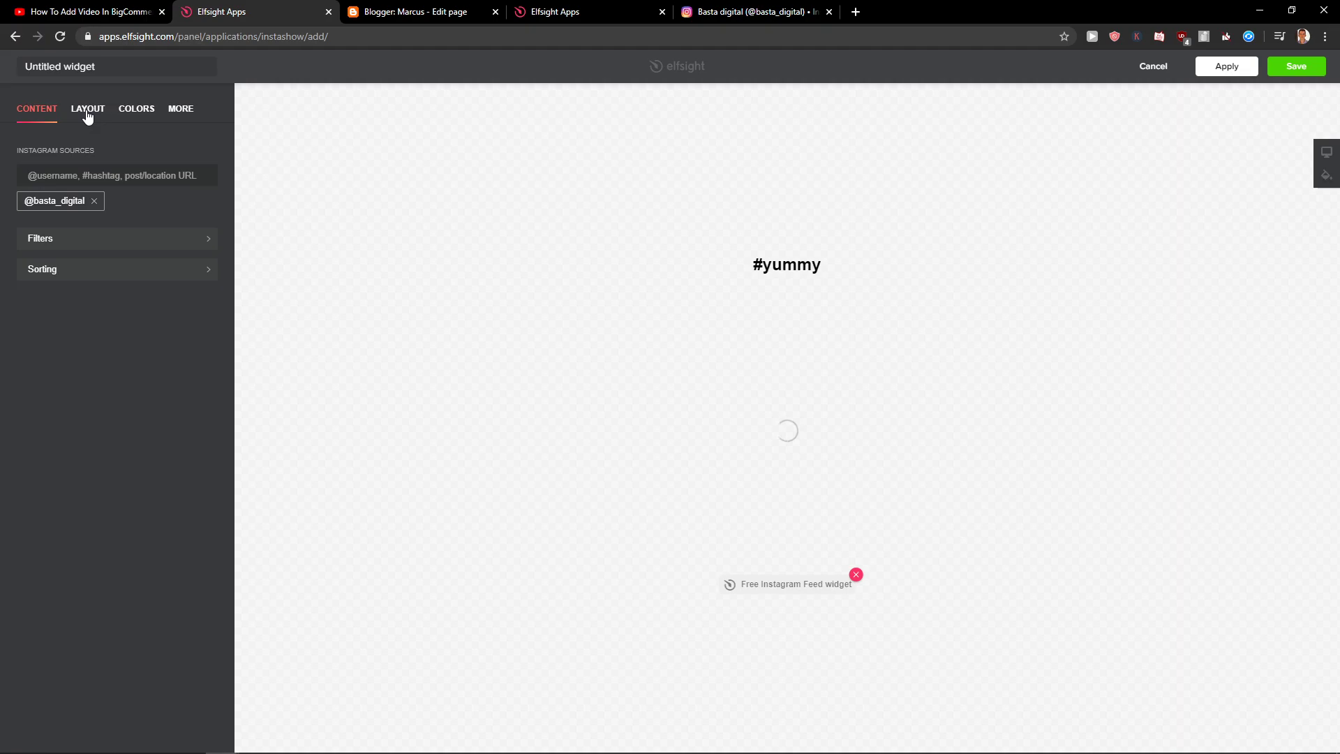
click(88, 114)
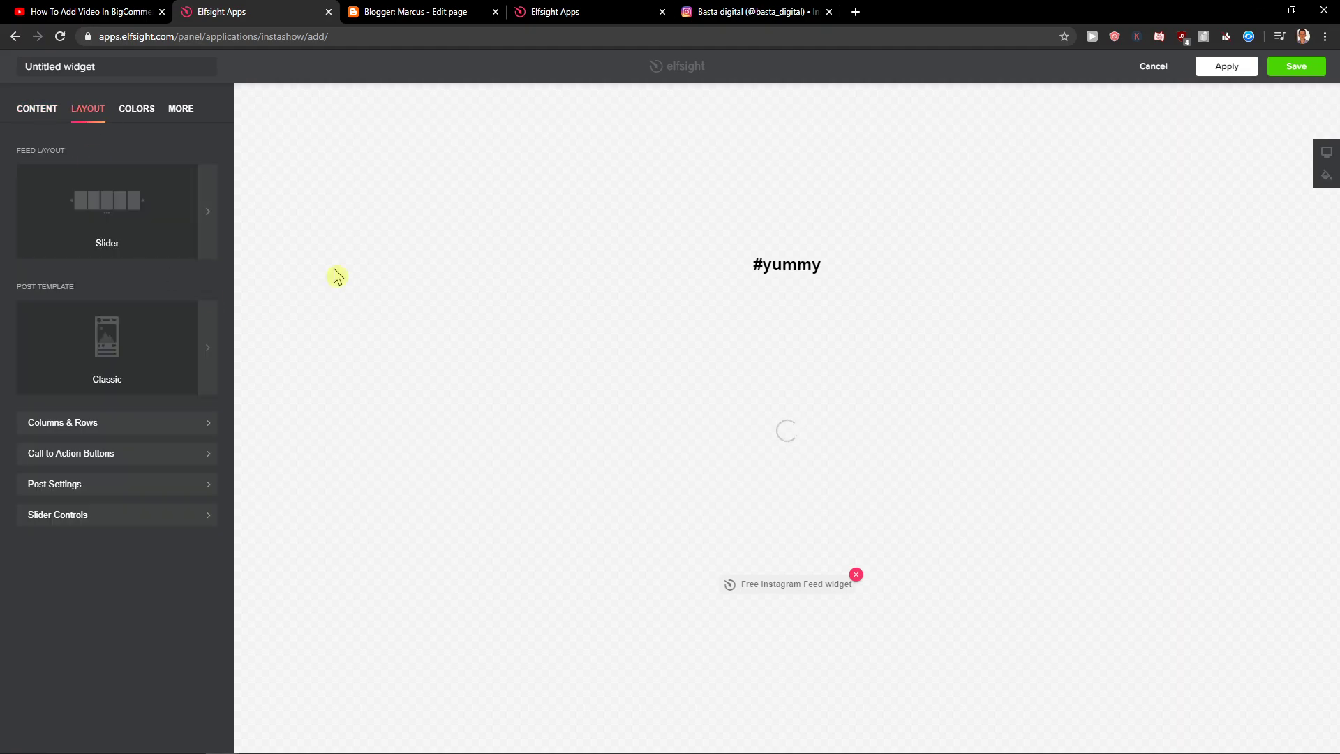
click(185, 213)
Step: Review the Colors and More settings, return to Content, and save the widget
click(20, 116)
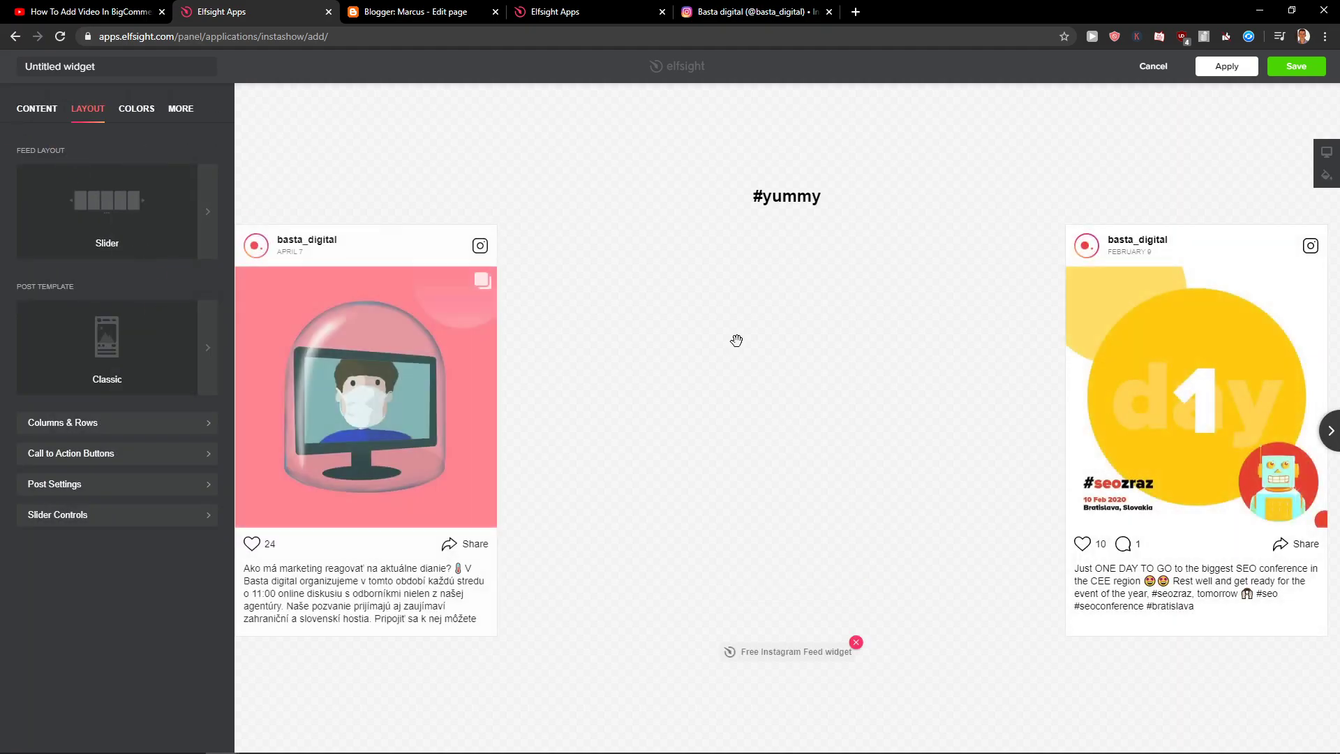
click(148, 109)
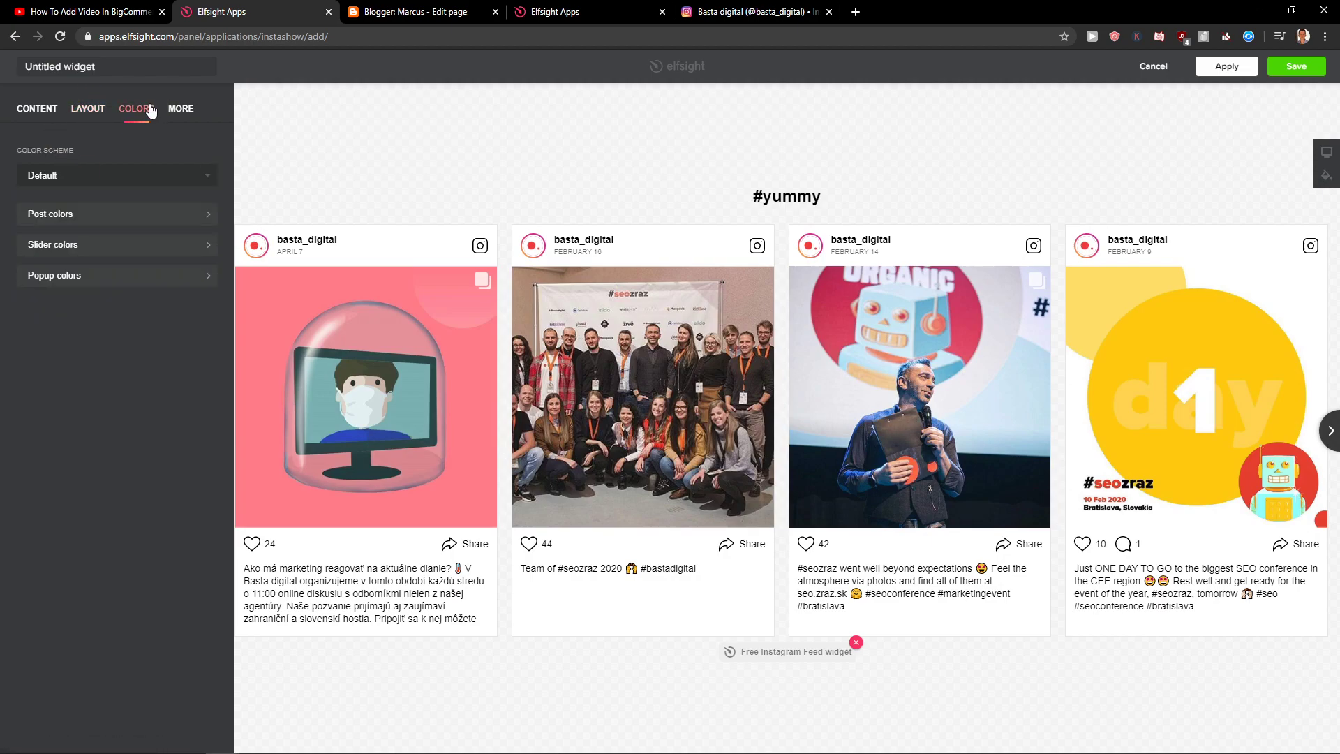
click(189, 113)
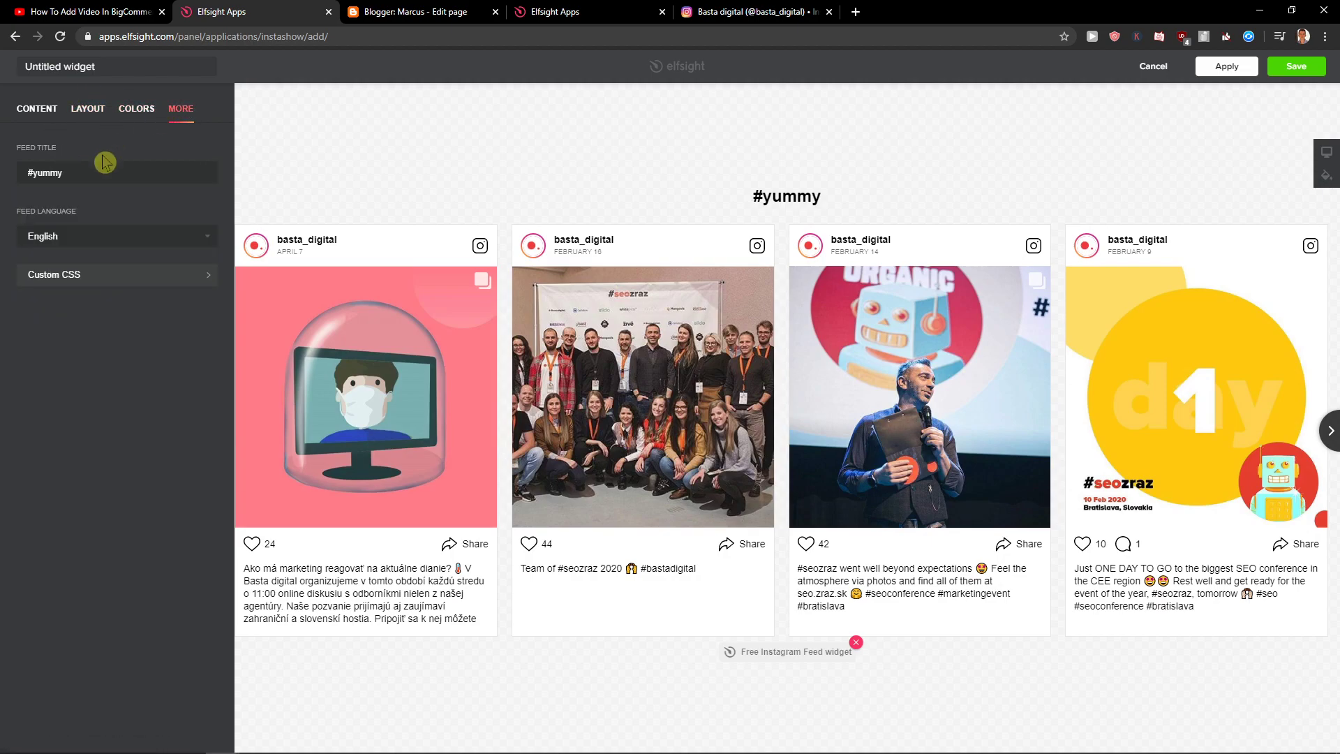
click(19, 113)
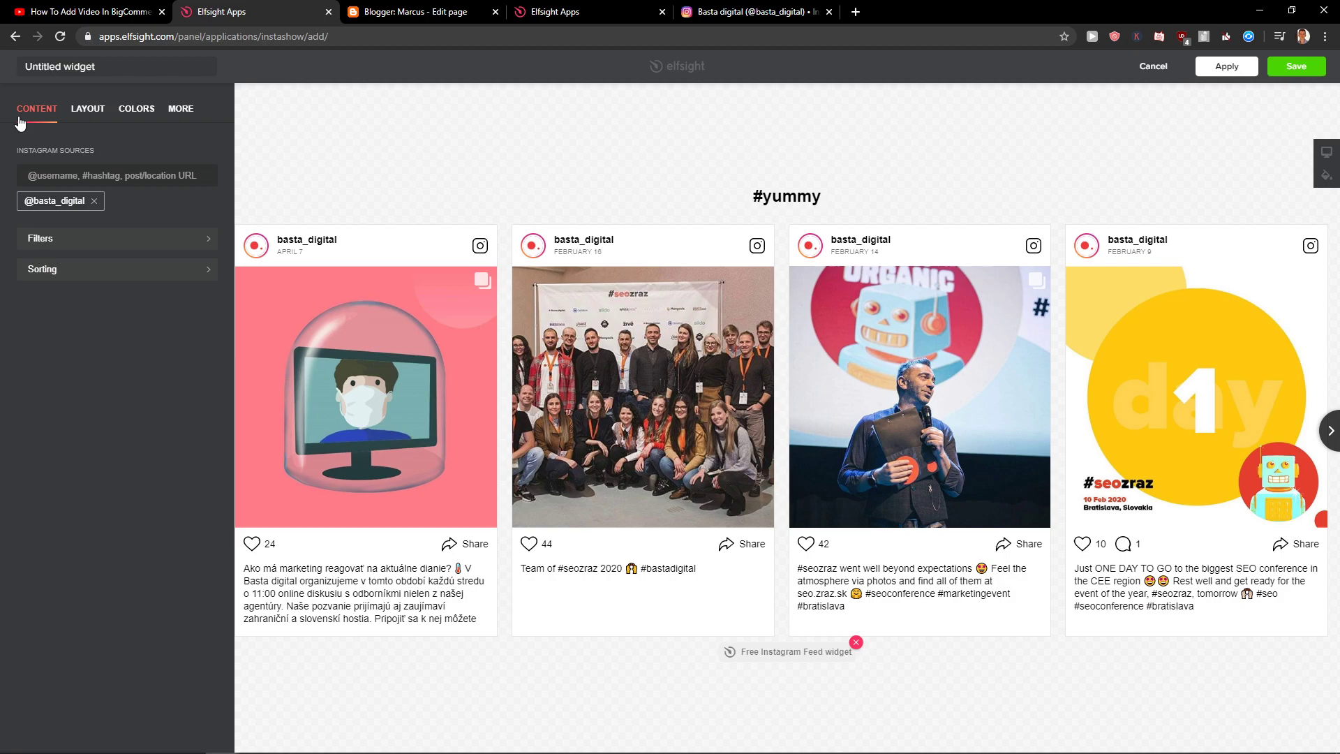
click(1291, 69)
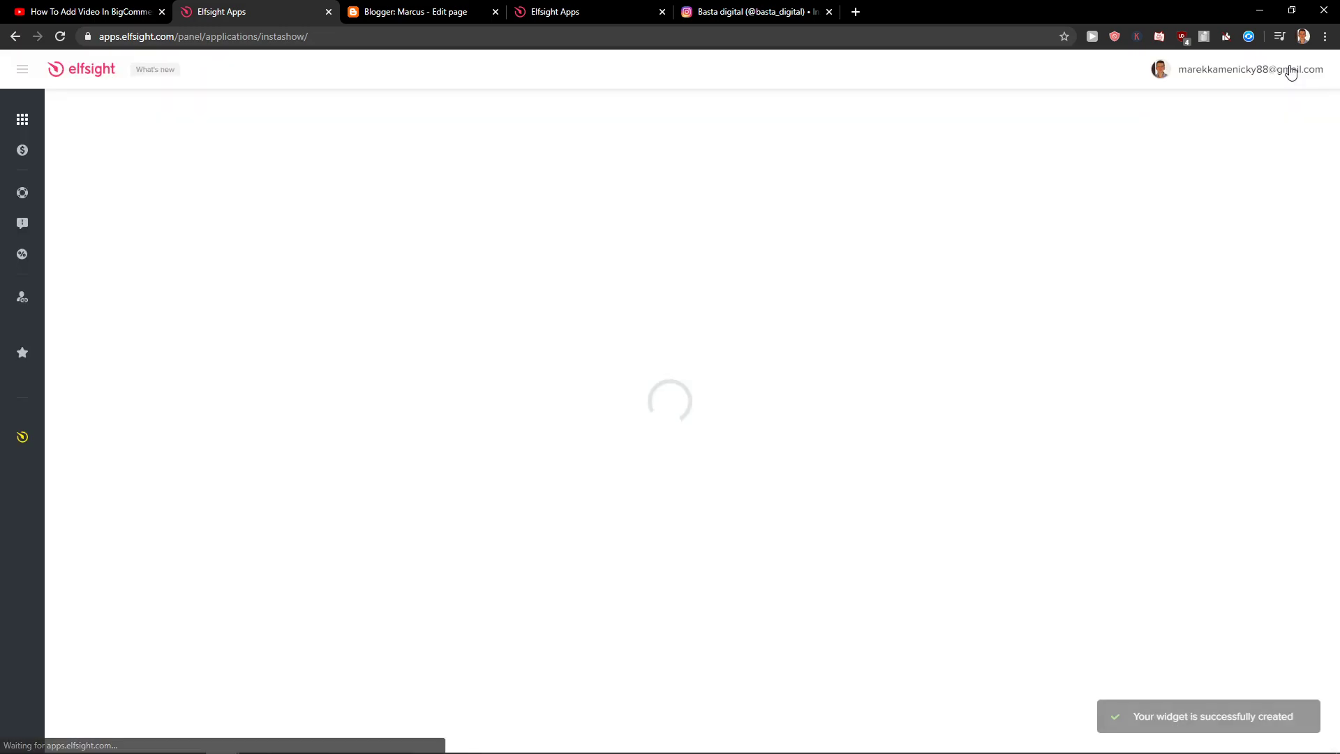
Step: Rearrange the browser tabs and view the Facebook Feed app's pricing plans
drag(571, 12, 424, 12)
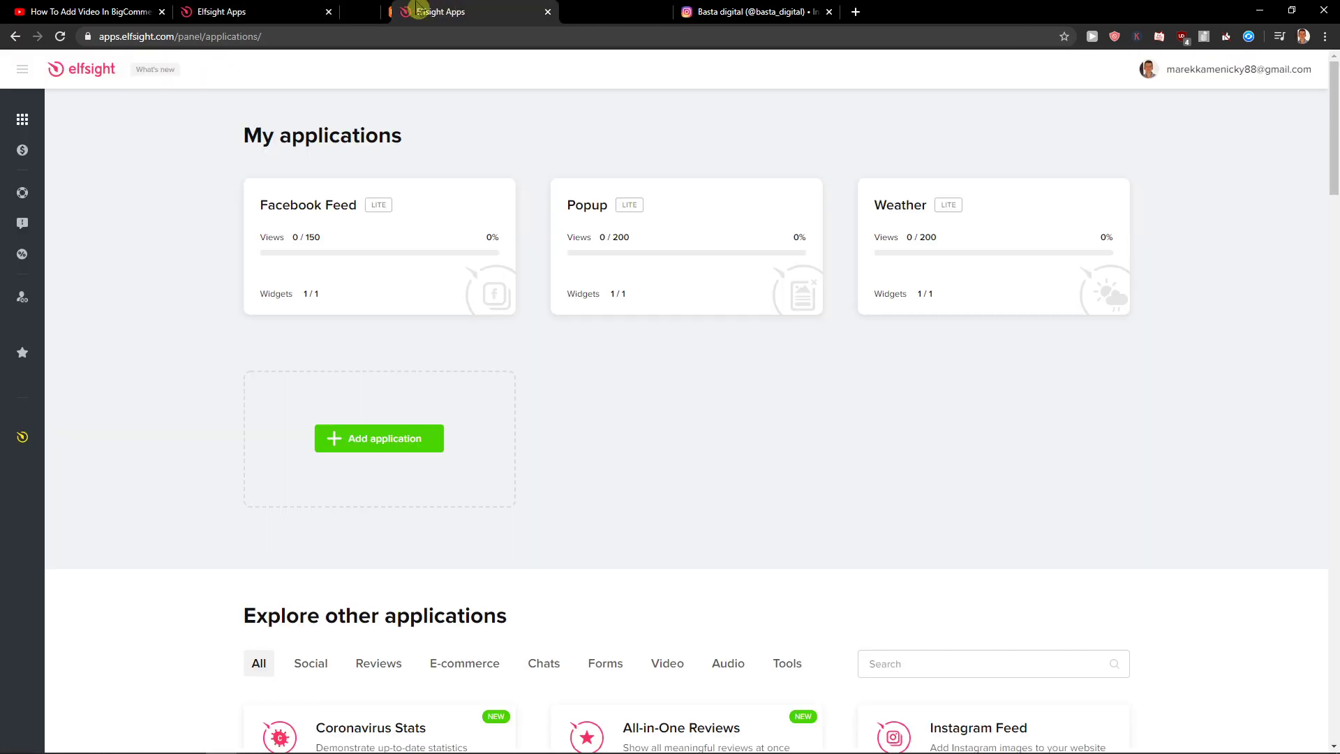
click(378, 217)
click(332, 164)
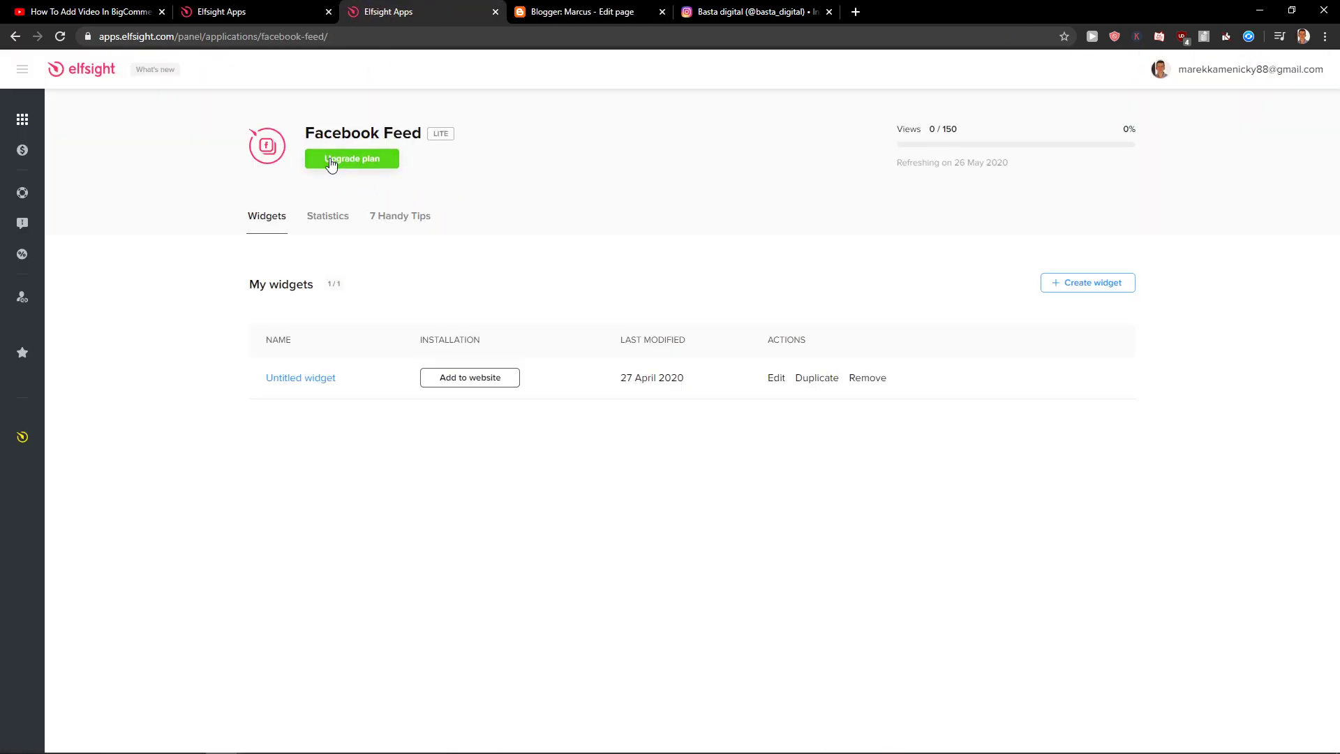
scroll(942, 398, down, 1)
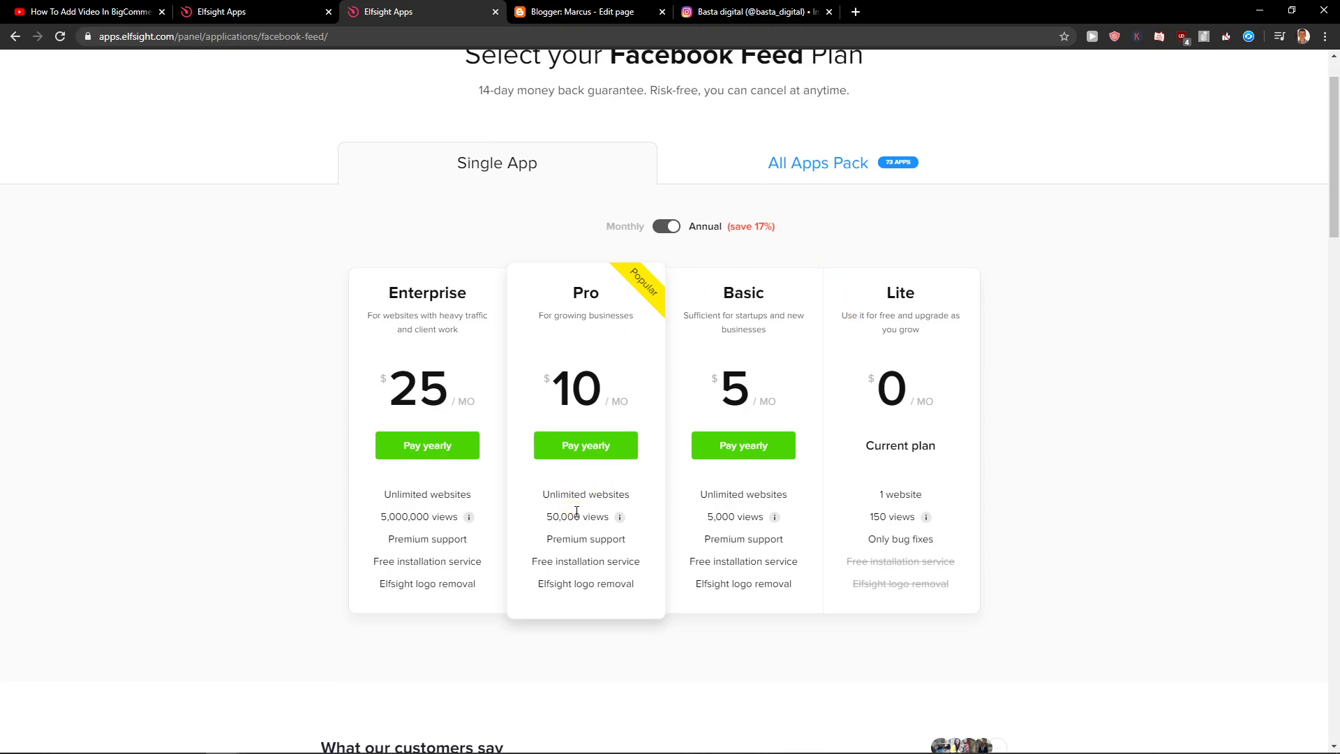
Step: Copy the widget's embed code and paste it into Blogger's Home page HTML
key(ctrl+shift+Tab)
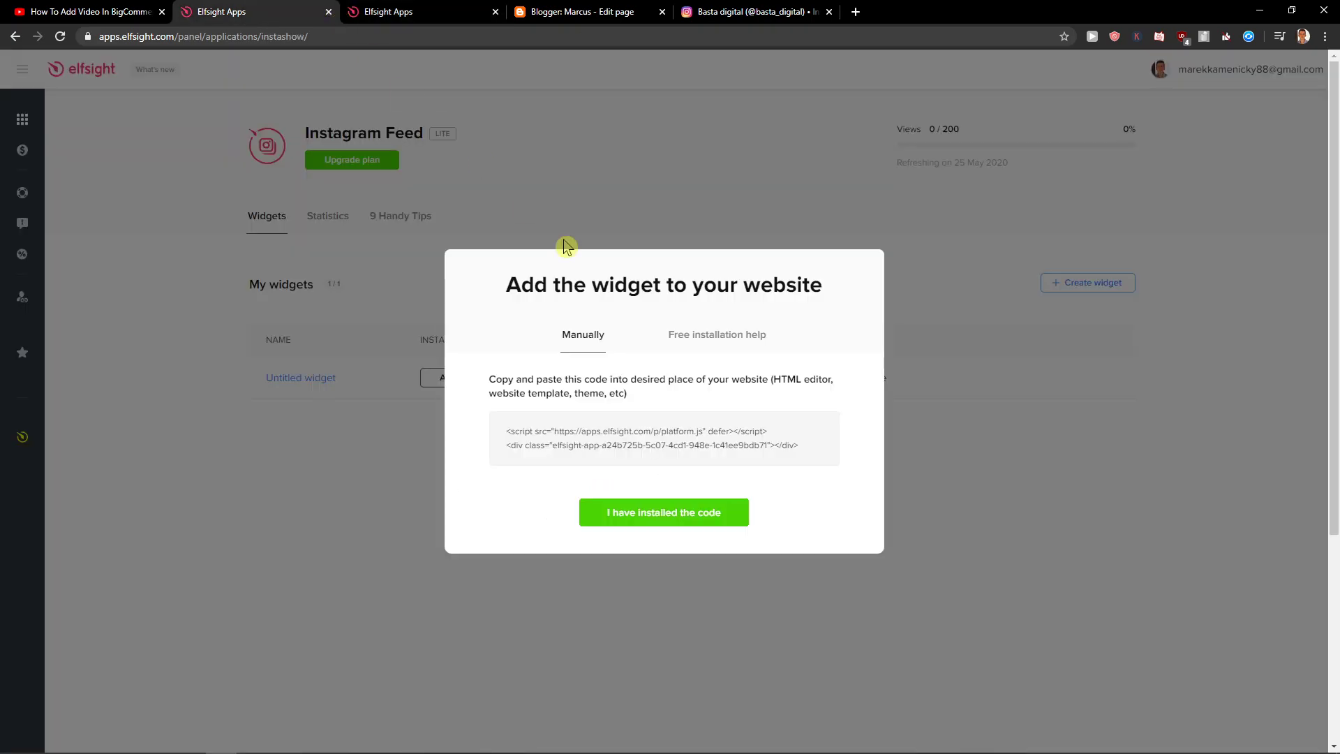
click(658, 427)
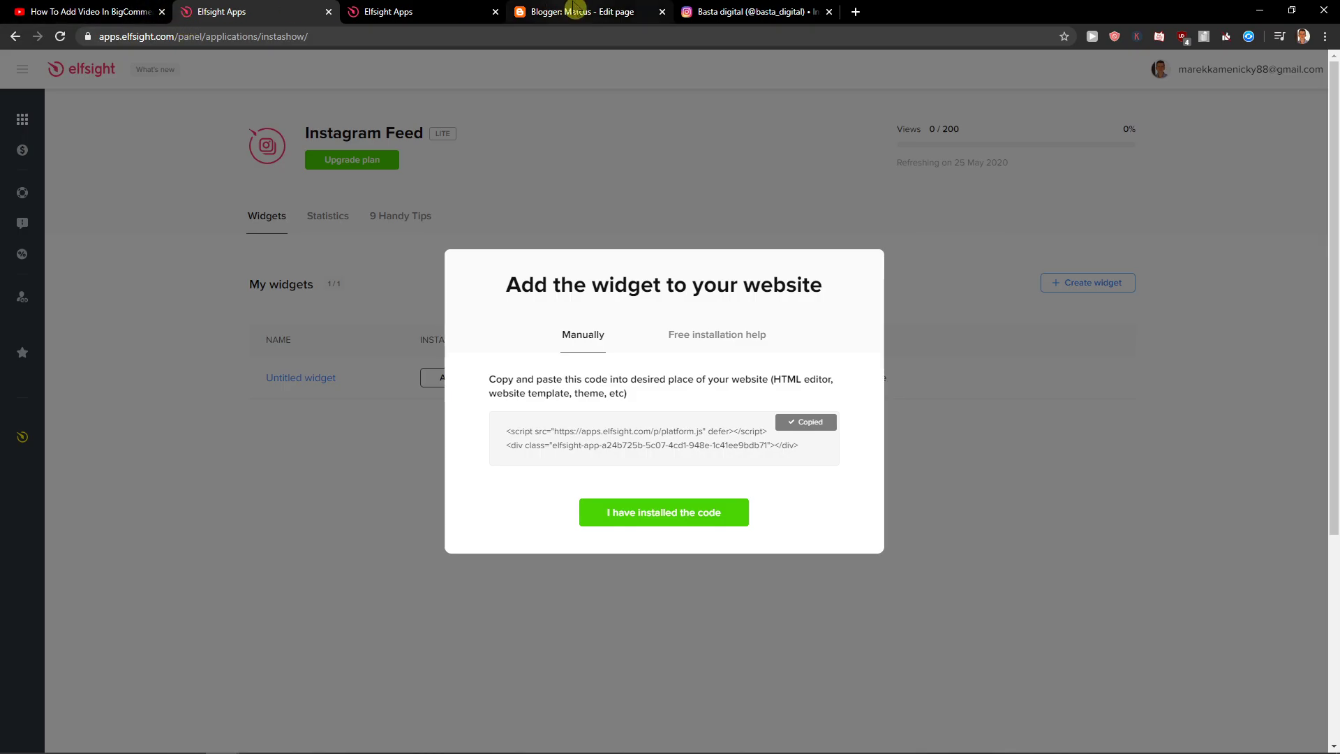
click(535, 12)
click(139, 209)
text(<script src="https://apps.elfsight.com/p/platform.js" defer></script> <div class="elfsight-app-a24b725b-5c07-4cd1-948e-1c41ee9bdb71"></div>)
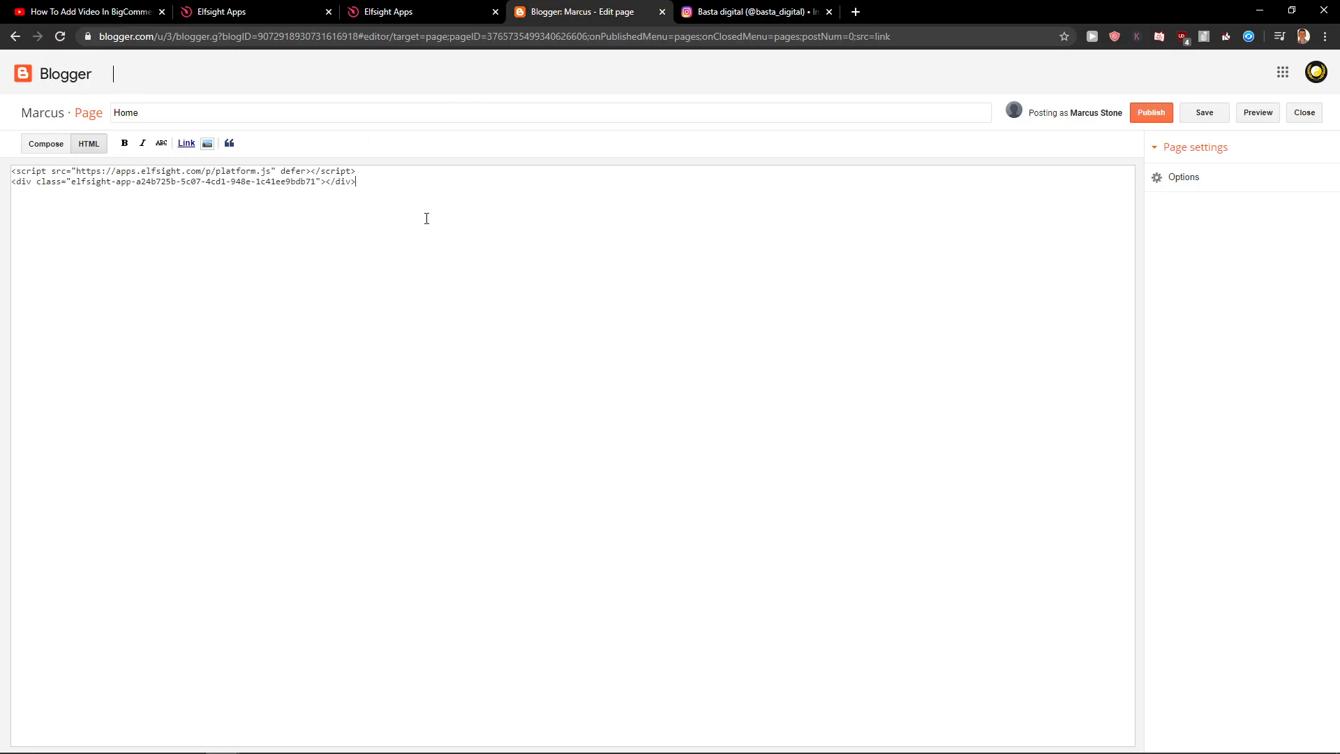
key(ctrl+a)
double_click(240, 181)
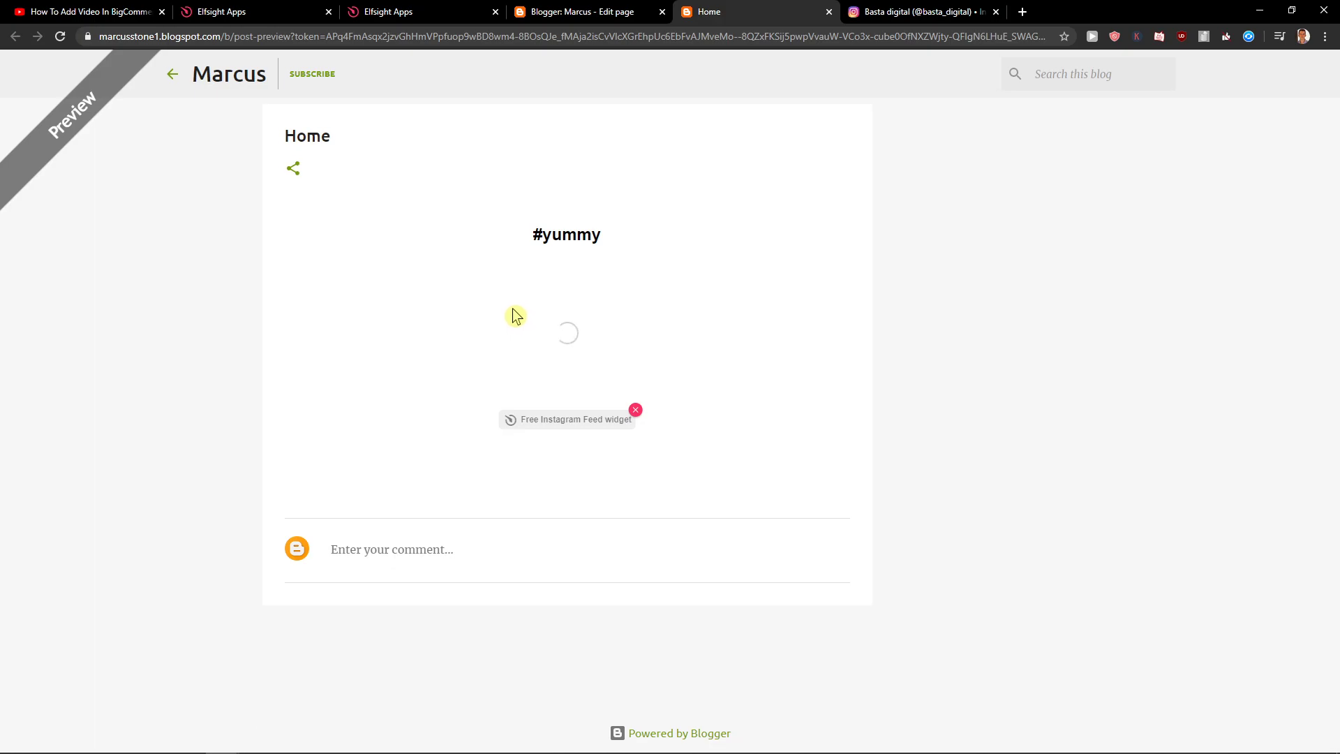
scroll(936, 304, down, 1)
scroll(727, 382, up, 1)
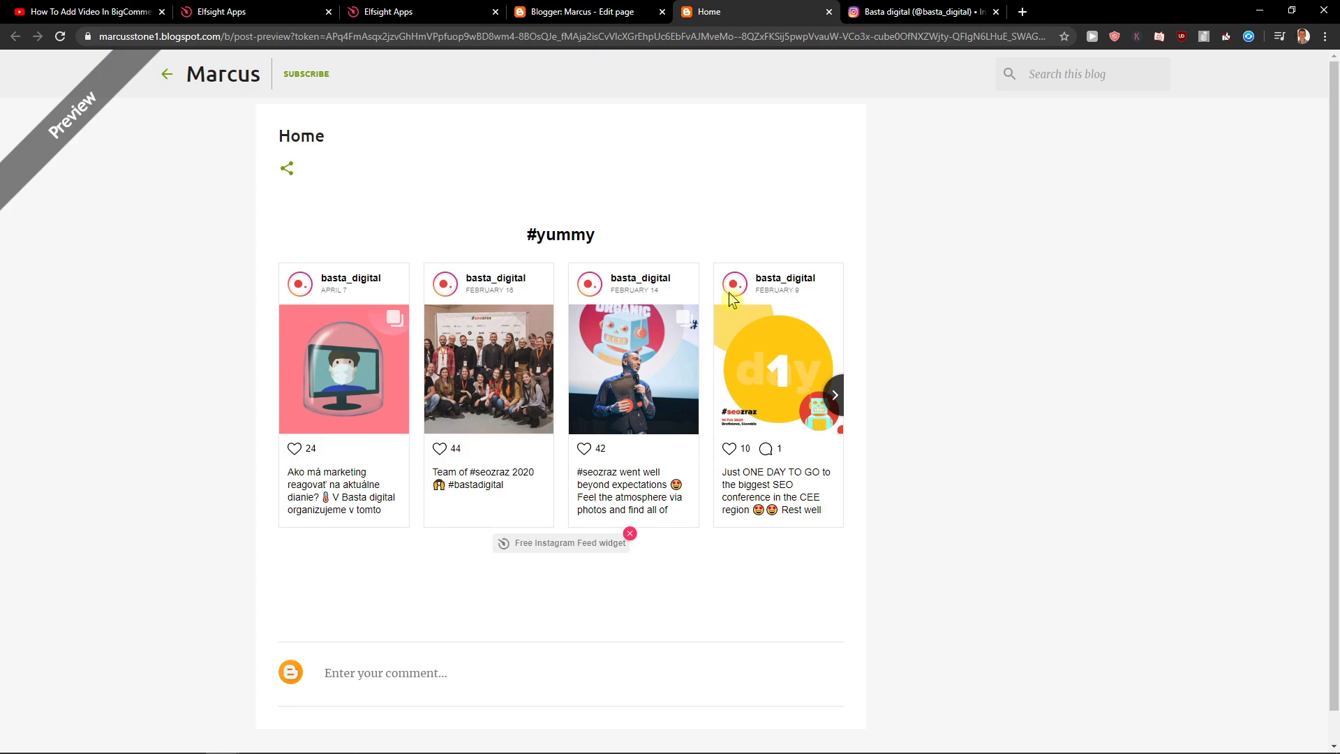
Step: Switch back to the Elfsight tab and close the Add widget install dialog
click(262, 11)
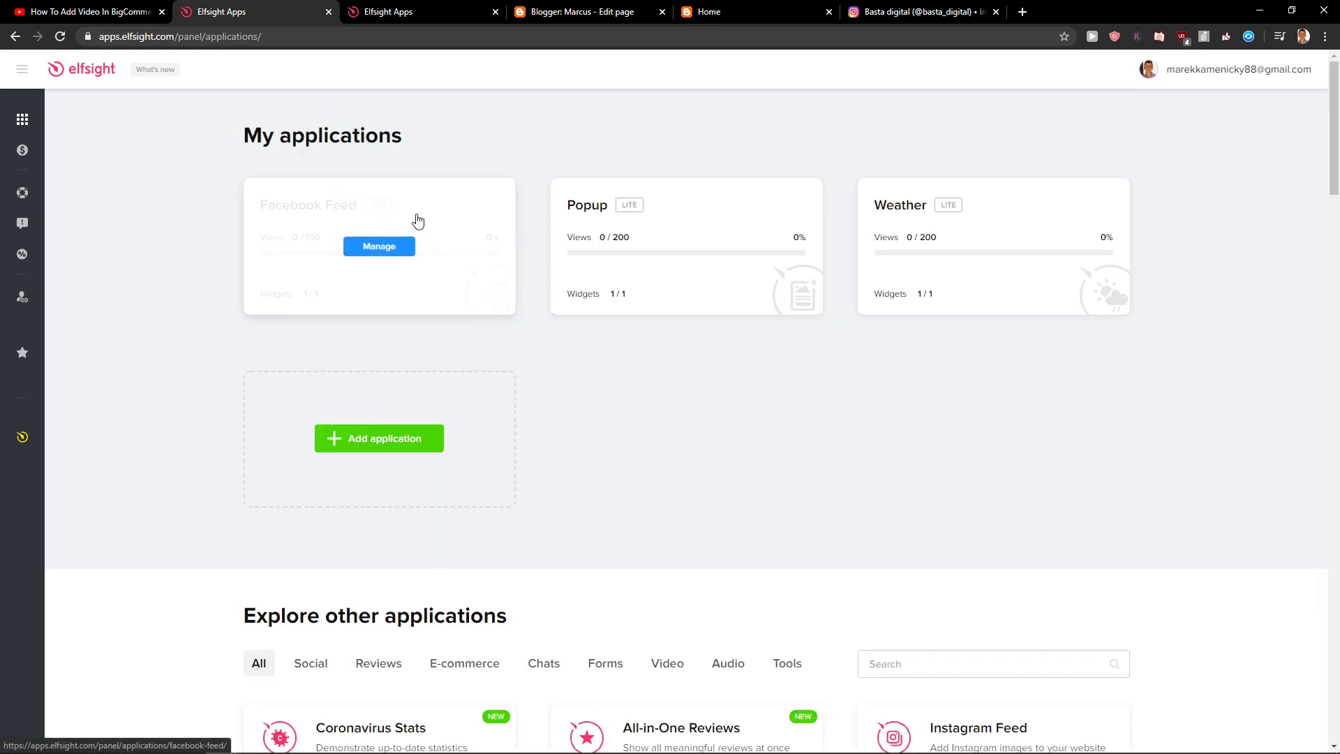
Step: Open the Facebook Feed, Popup and Weather apps in new tabs
middle_click(418, 219)
middle_click(772, 254)
scroll(776, 304, down, 3)
scroll(852, 213, up, 2)
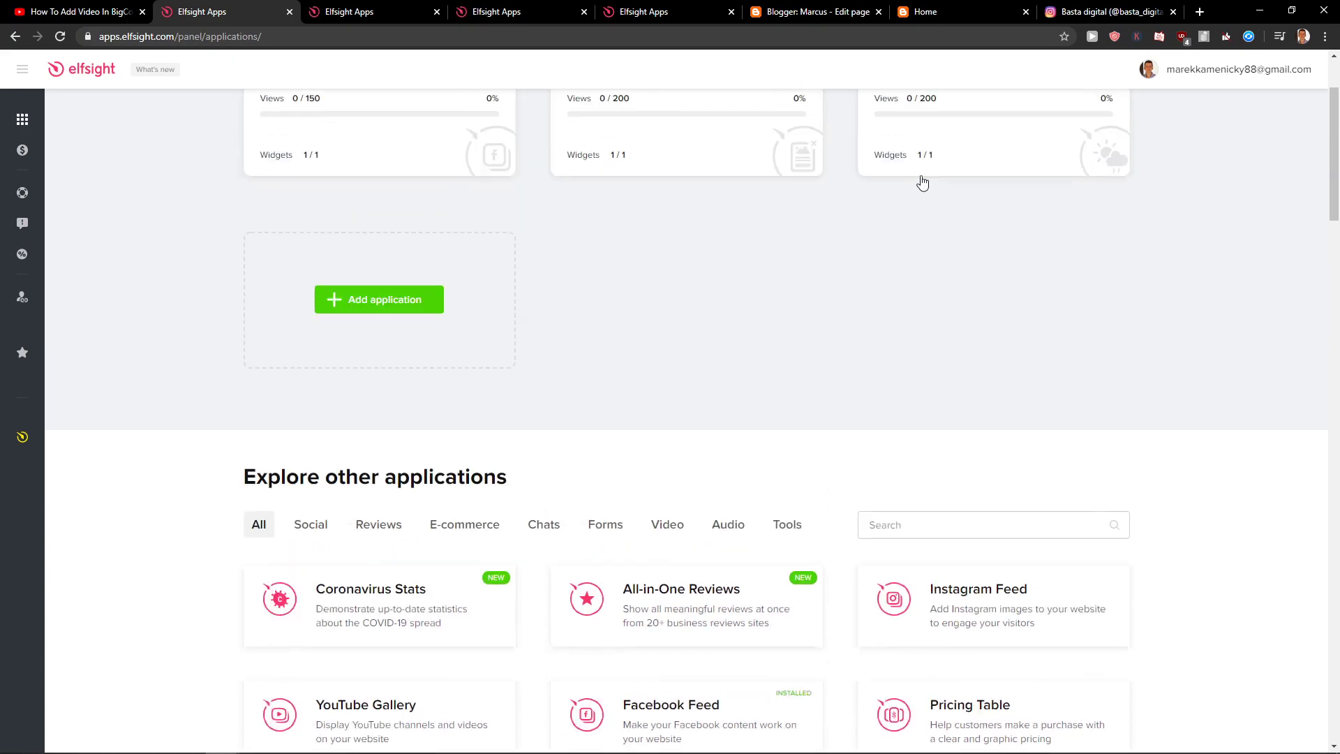
middle_click(922, 176)
scroll(757, 307, down, 4)
scroll(701, 317, down, 2)
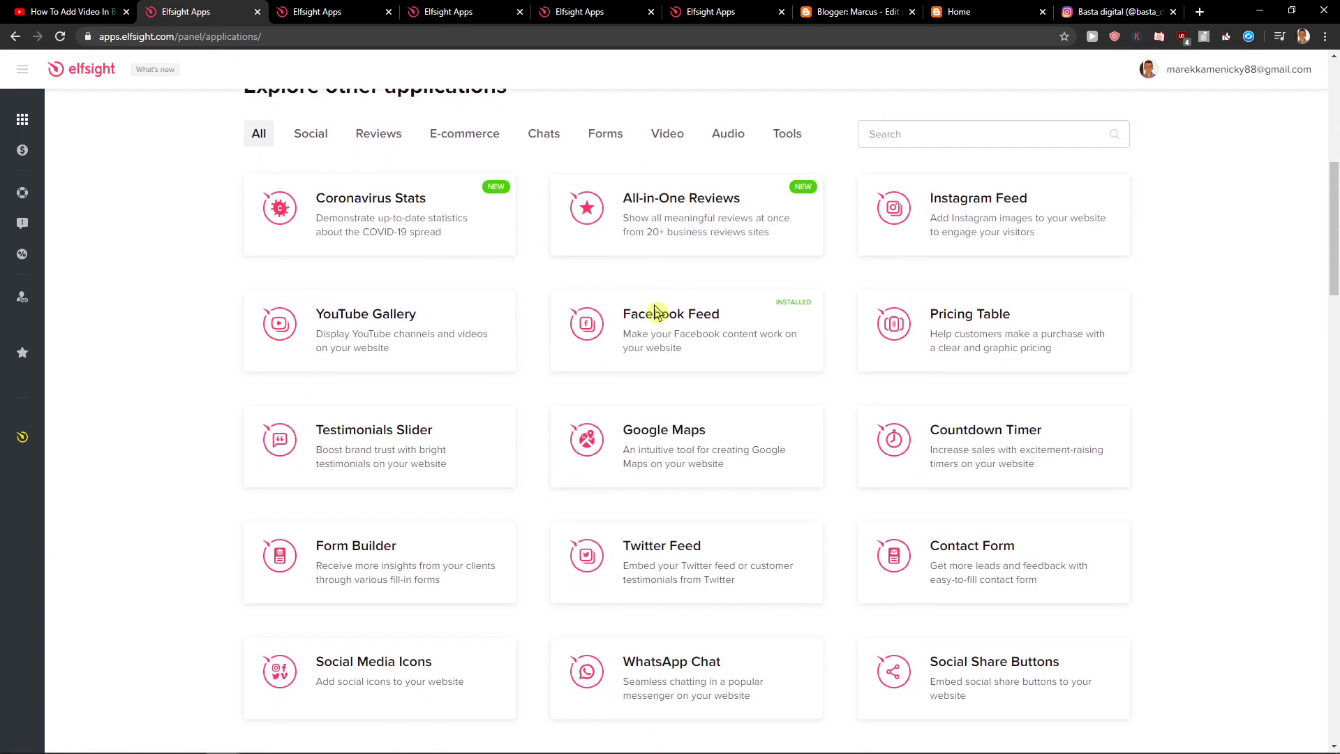
scroll(660, 312, down, 2)
scroll(639, 306, down, 2)
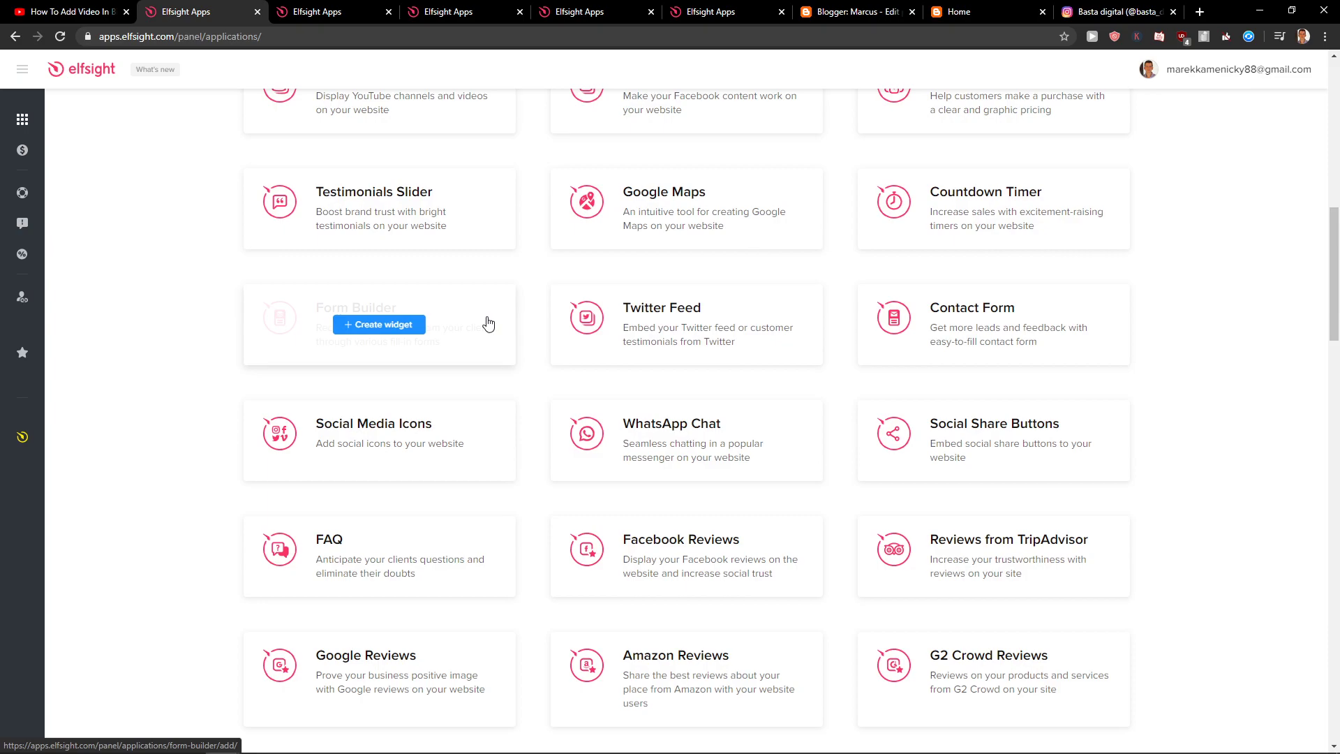
Step: Remove the Facebook Feed widget, close two extra tabs, and return to the catalogue
click(320, 12)
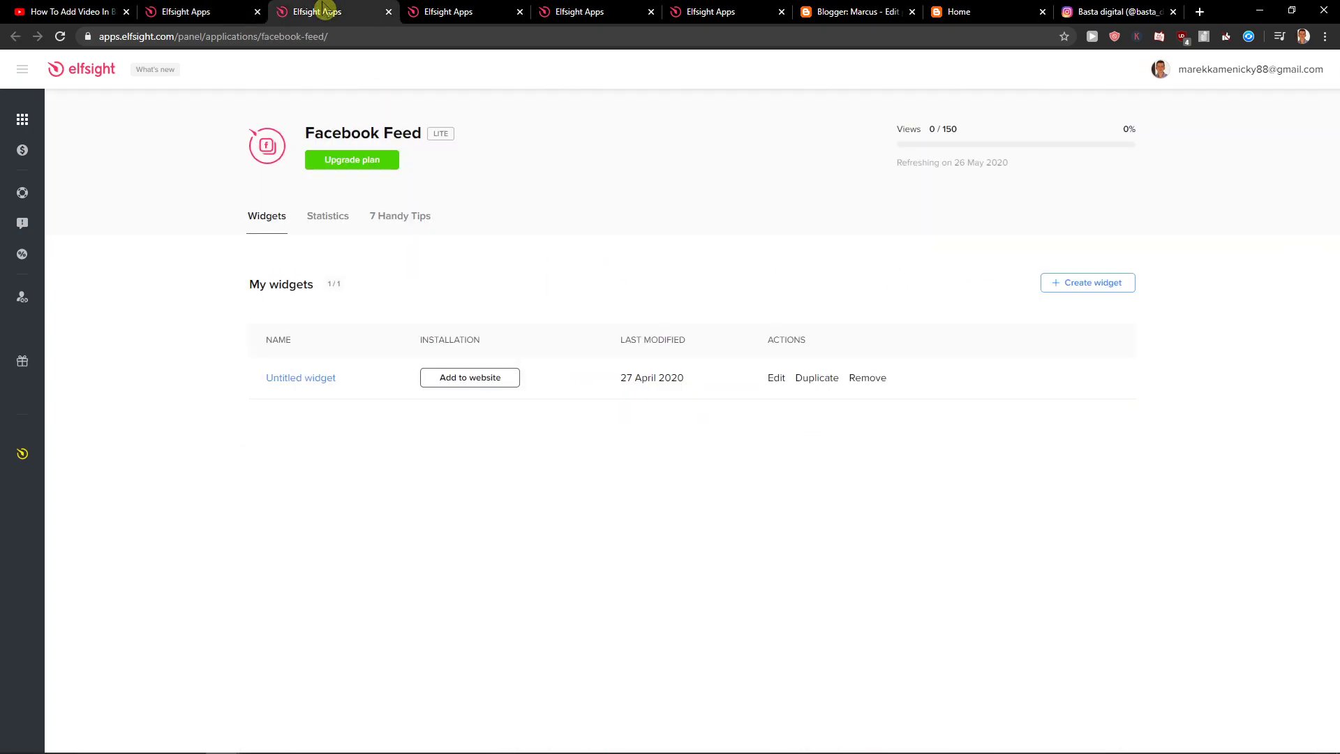
click(848, 375)
click(389, 12)
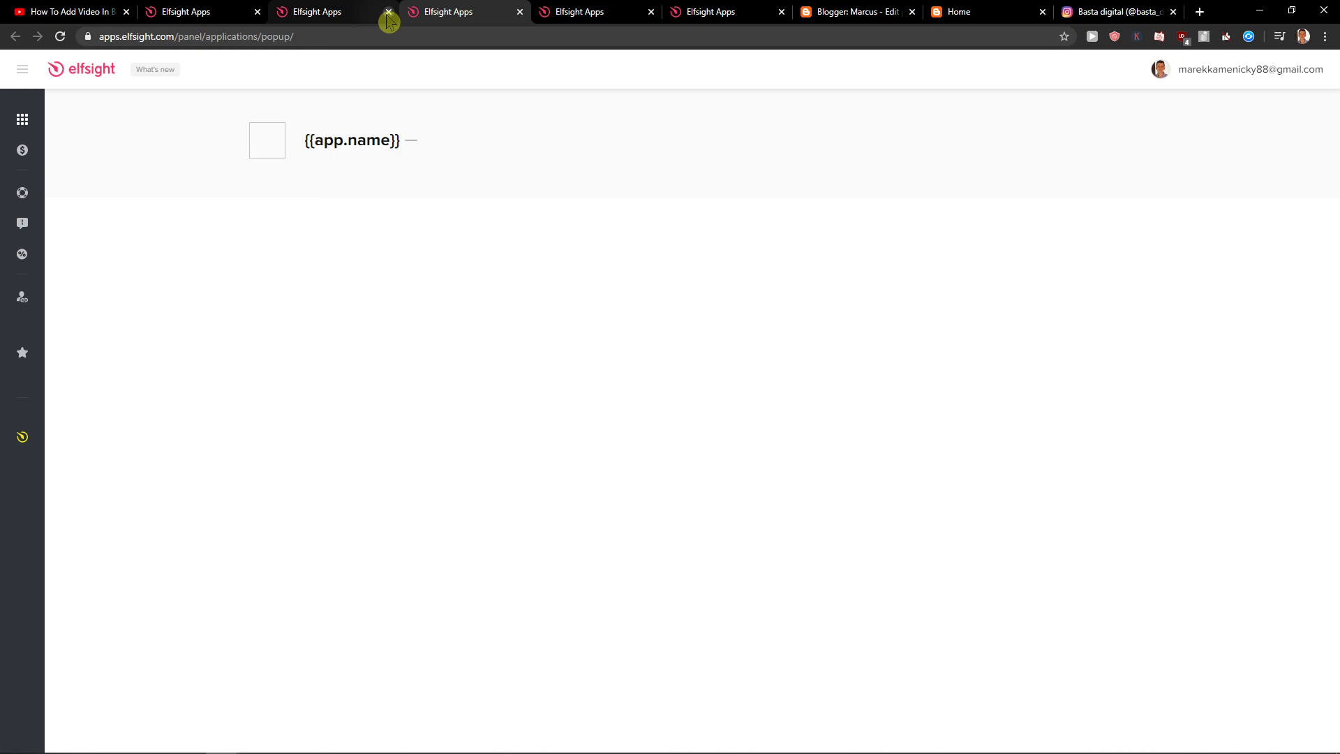
click(389, 12)
click(239, 12)
scroll(601, 293, up, 3)
scroll(632, 252, up, 5)
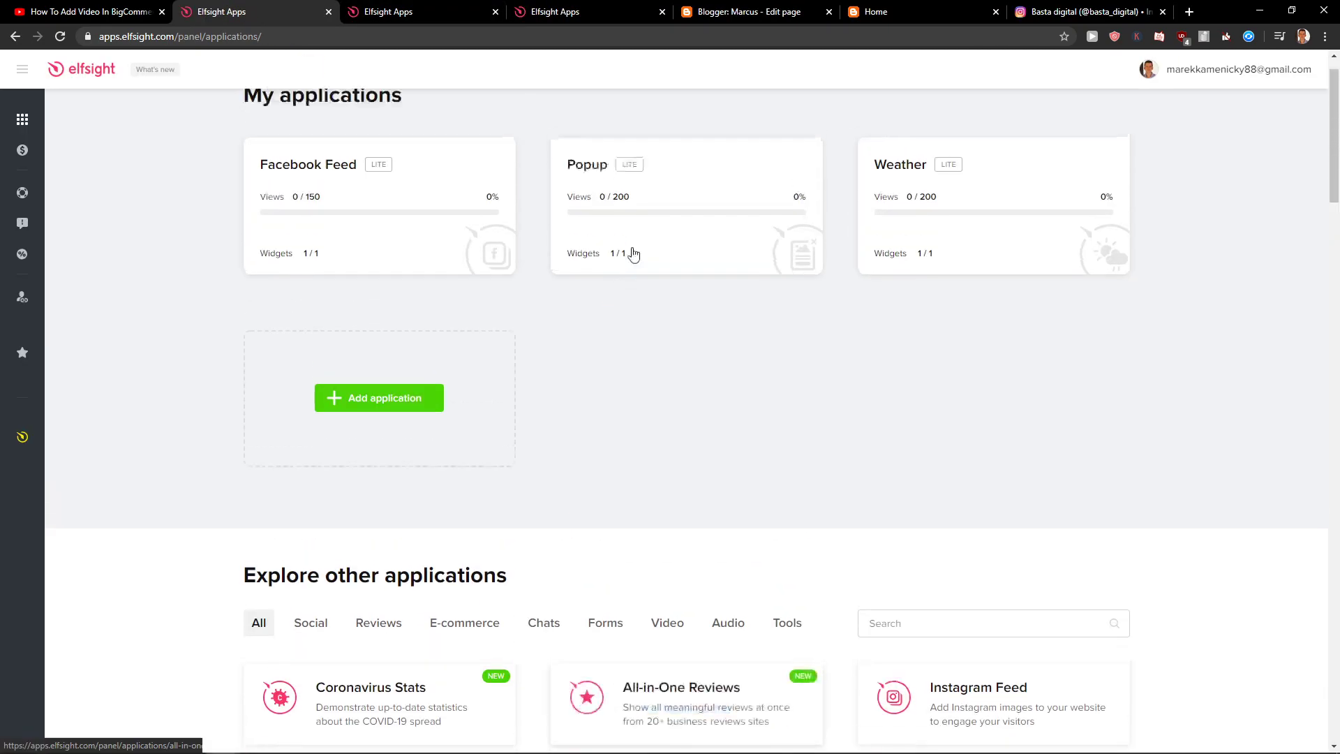
Step: Remove the Popup widget, then the Weather widget, from their app pages
click(631, 252)
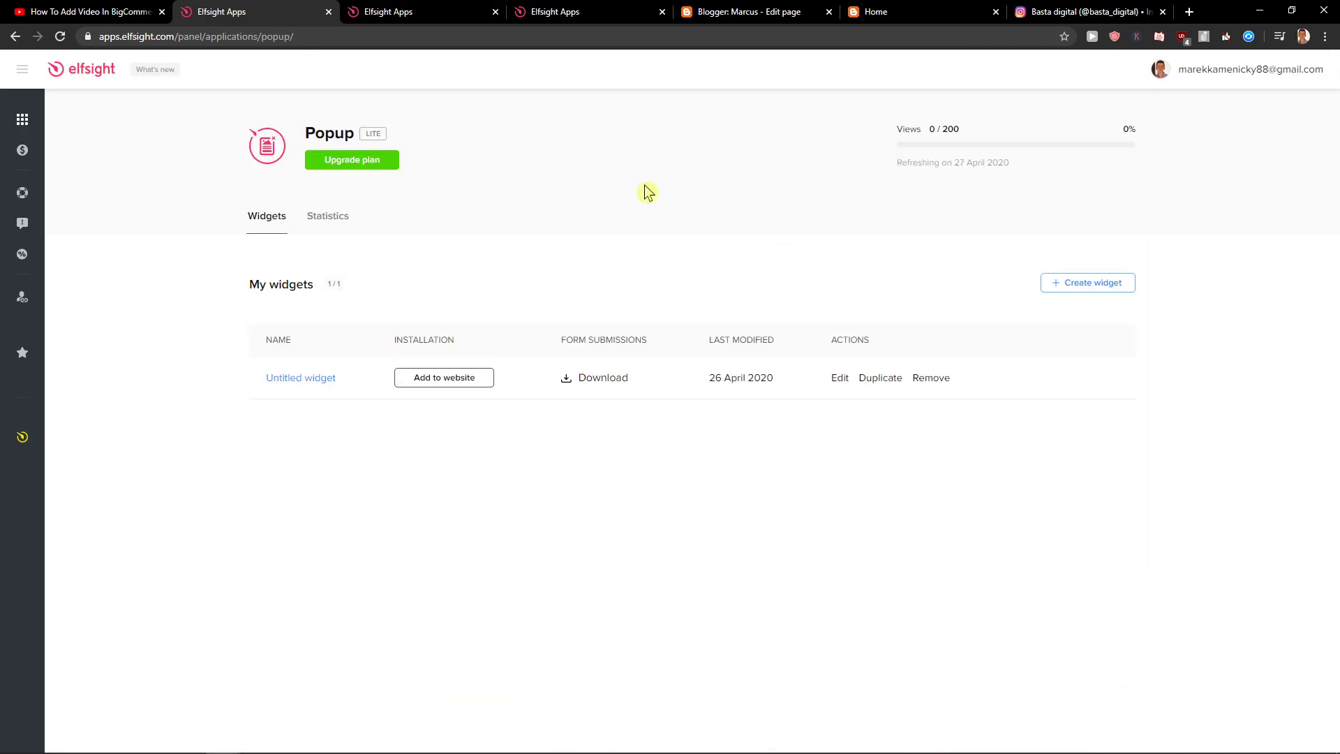
click(927, 377)
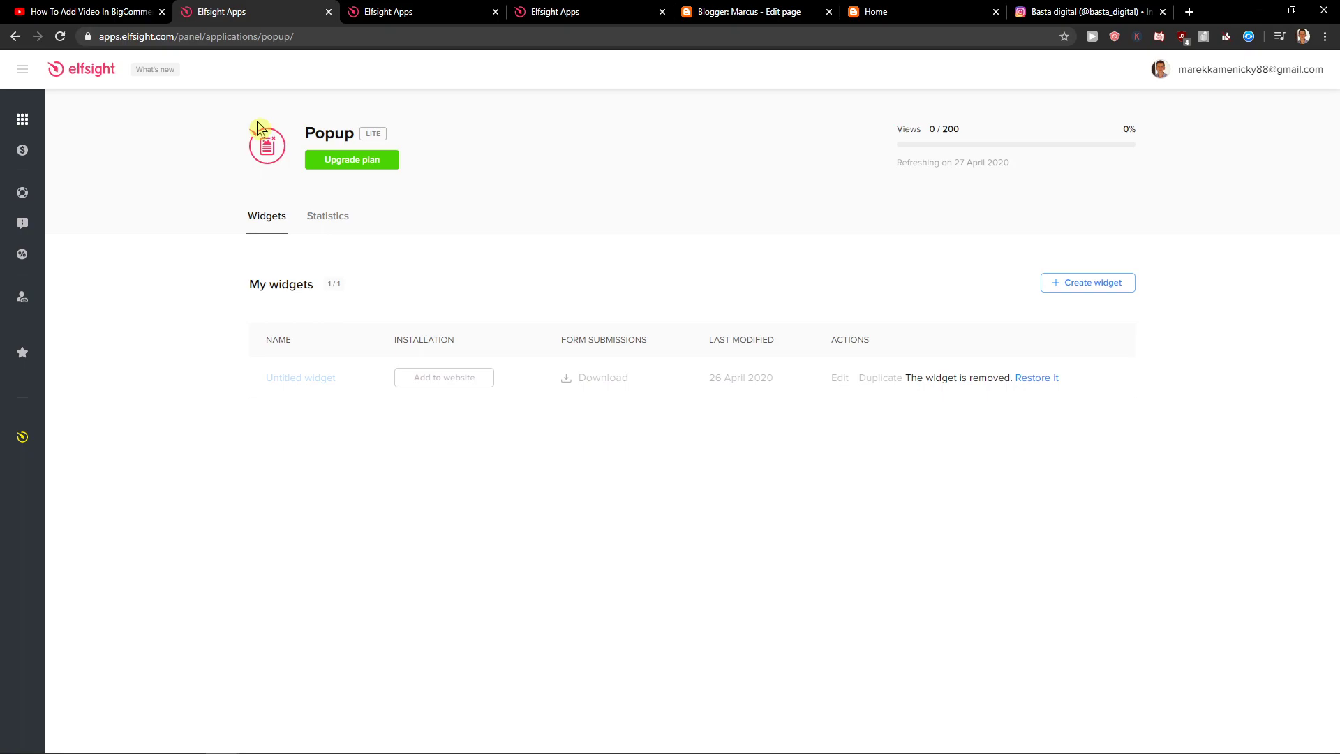
click(14, 36)
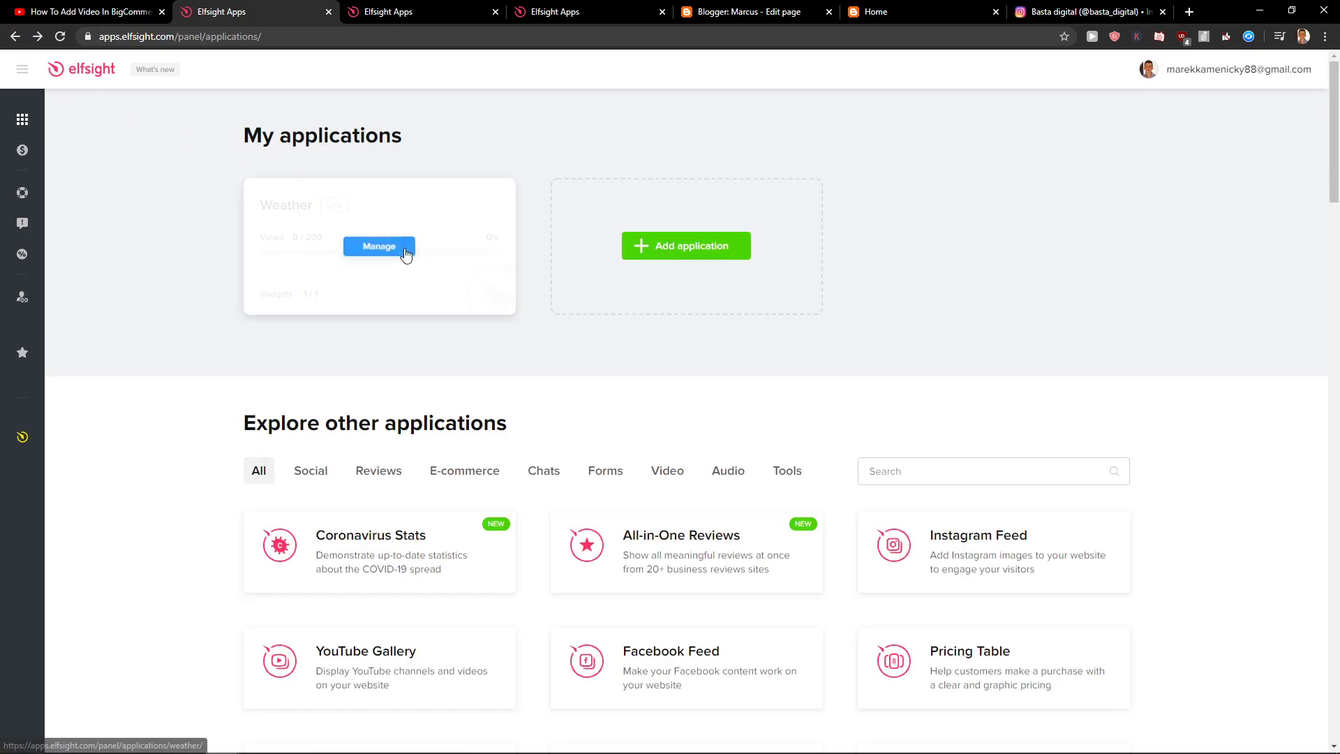
click(403, 252)
click(869, 377)
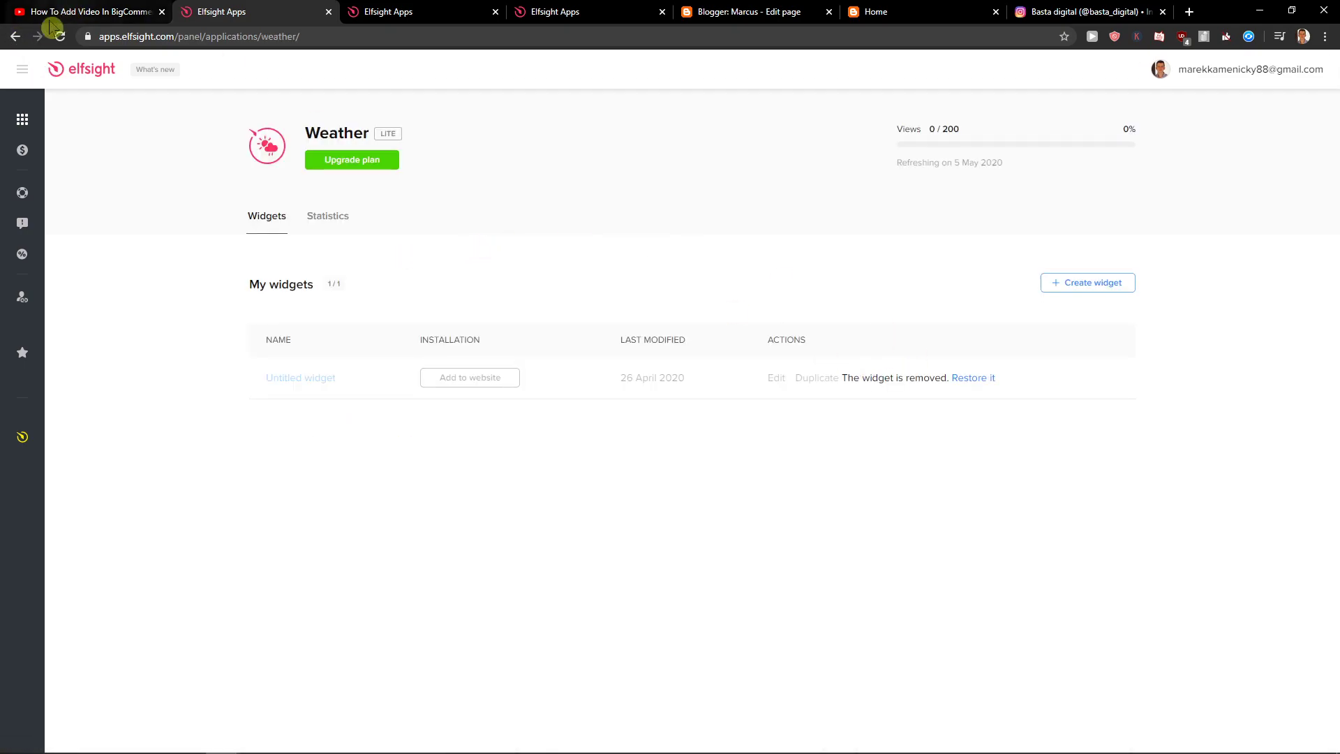
Step: Open Weather pricing, close the duplicate Weather and Facebook Feed tabs, and show All Apps Pack plans
click(327, 167)
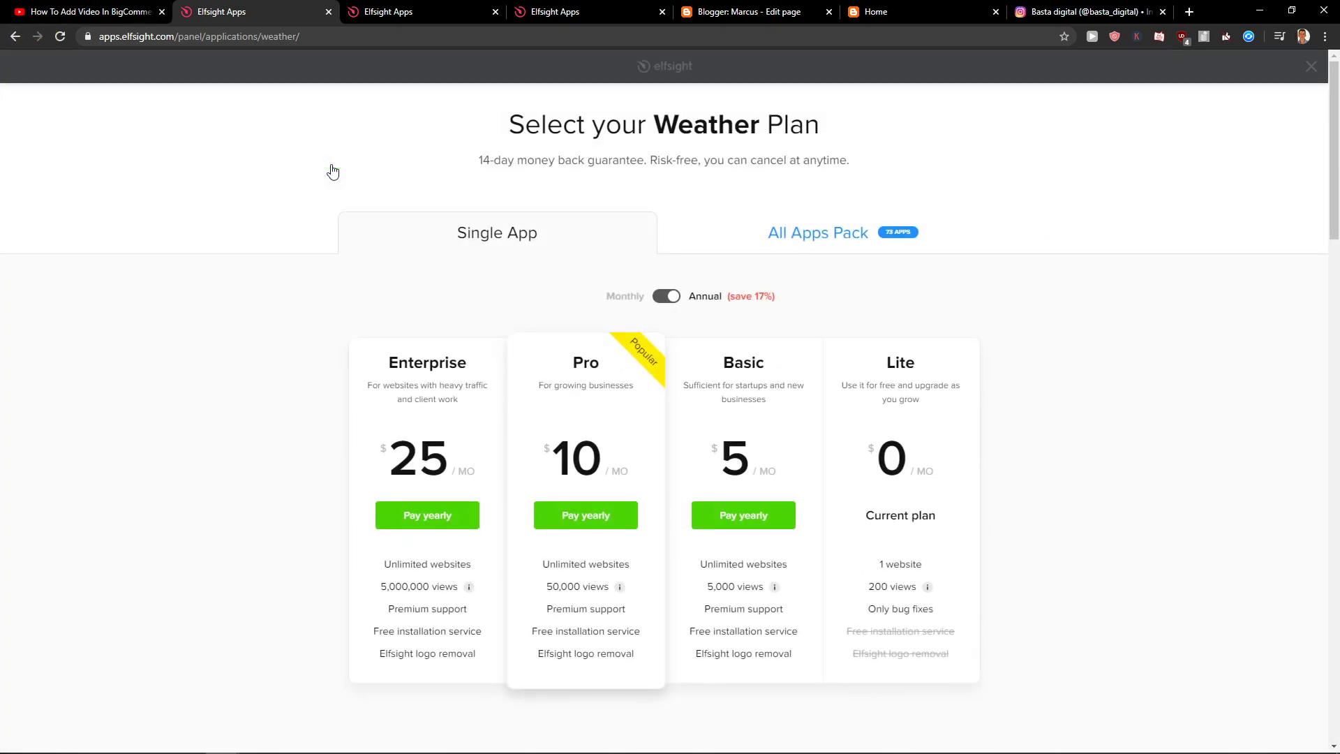
scroll(796, 304, down, 1)
scroll(796, 302, down, 1)
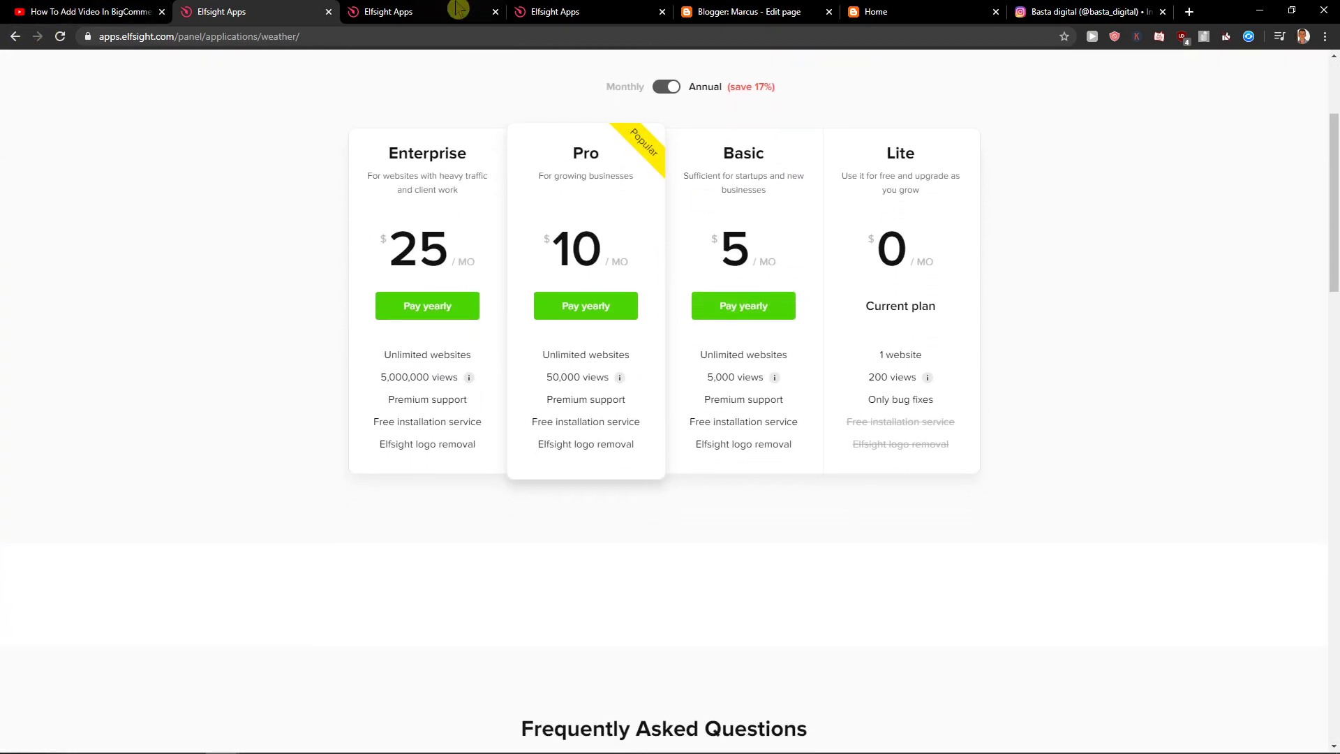
click(496, 11)
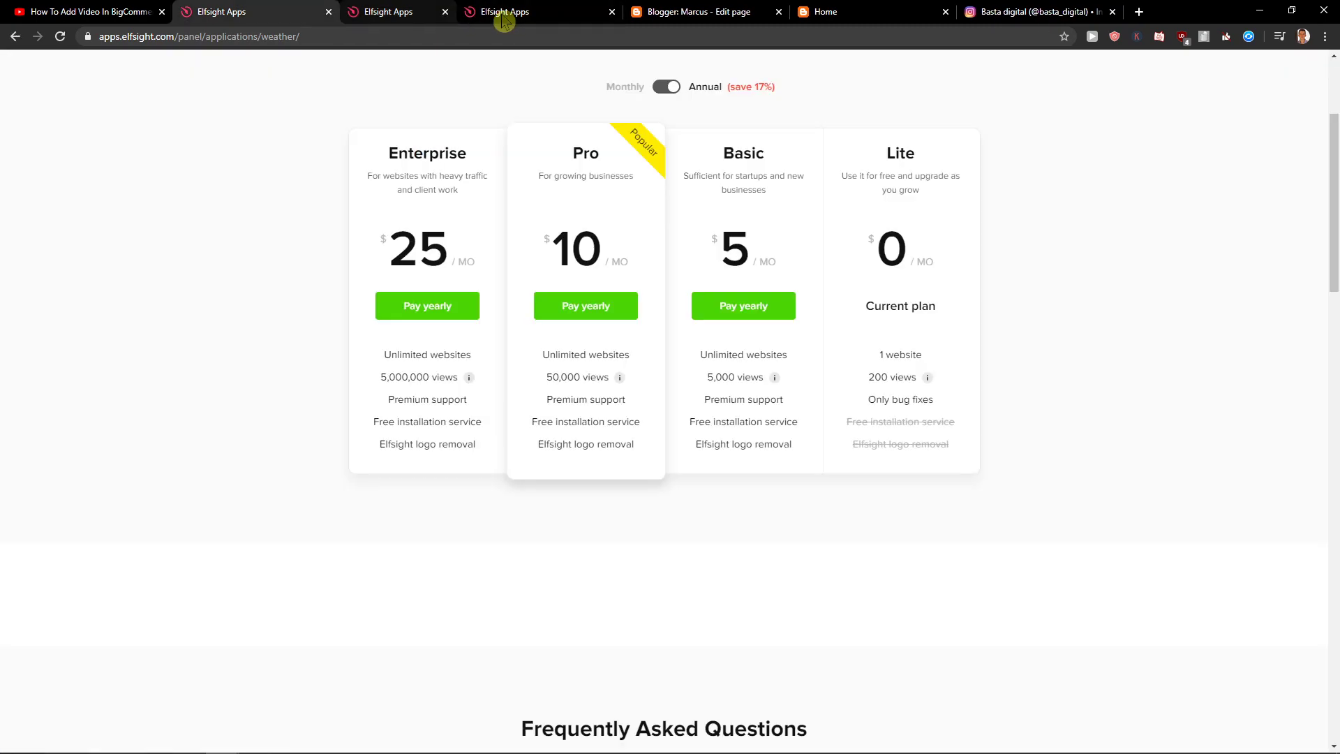
click(815, 168)
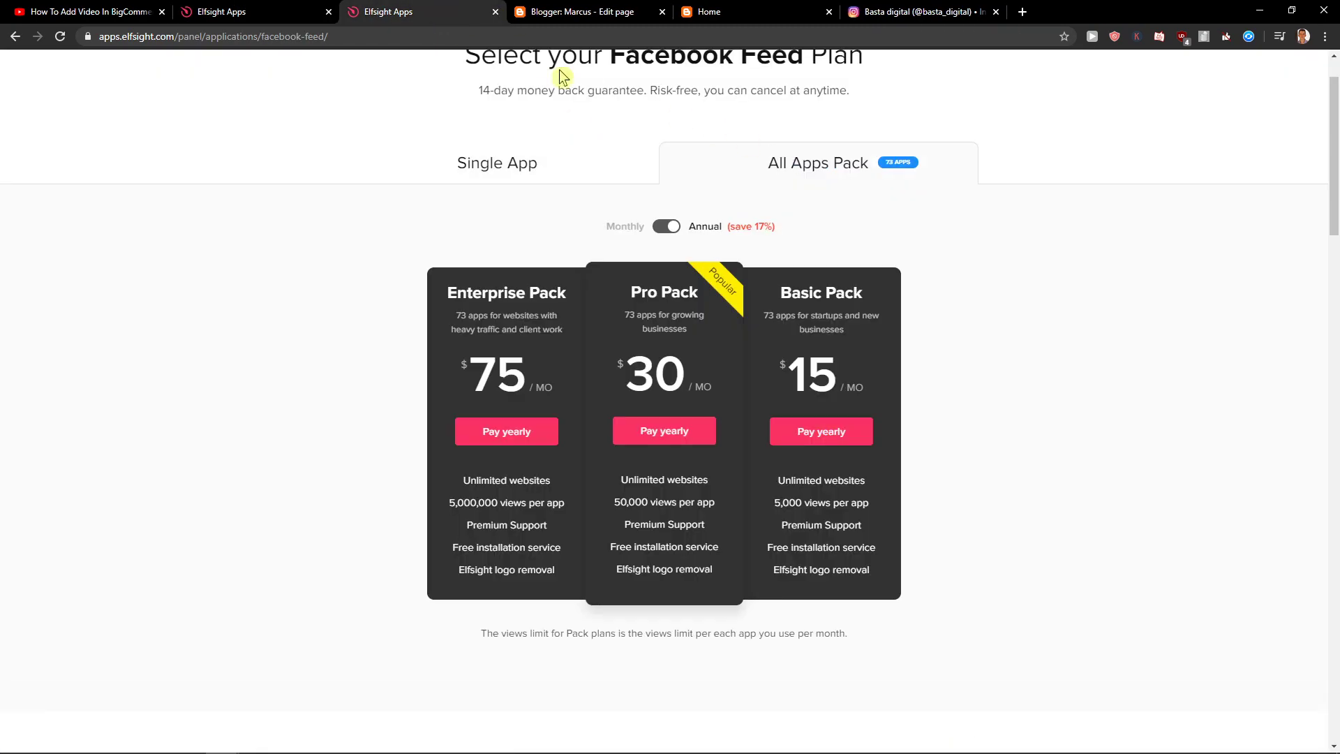
click(496, 11)
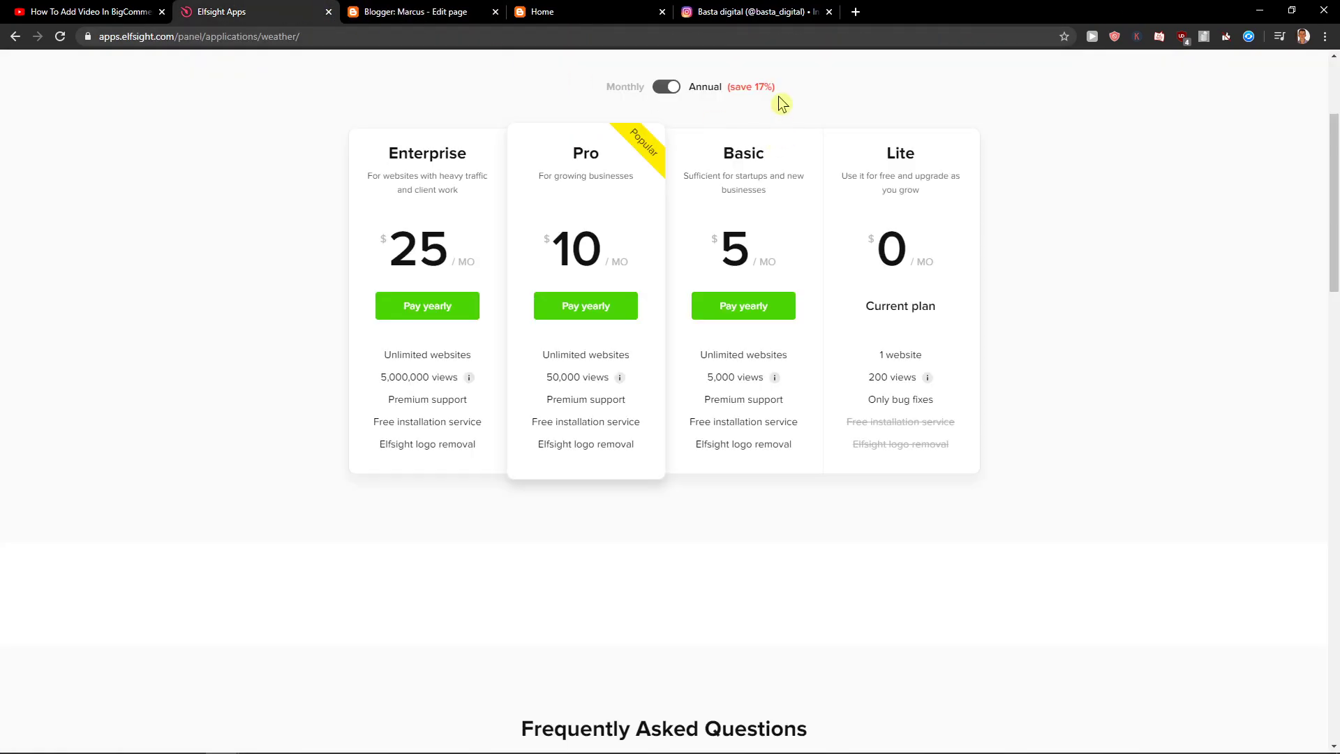
scroll(778, 99, up, 2)
click(792, 231)
scroll(792, 230, down, 1)
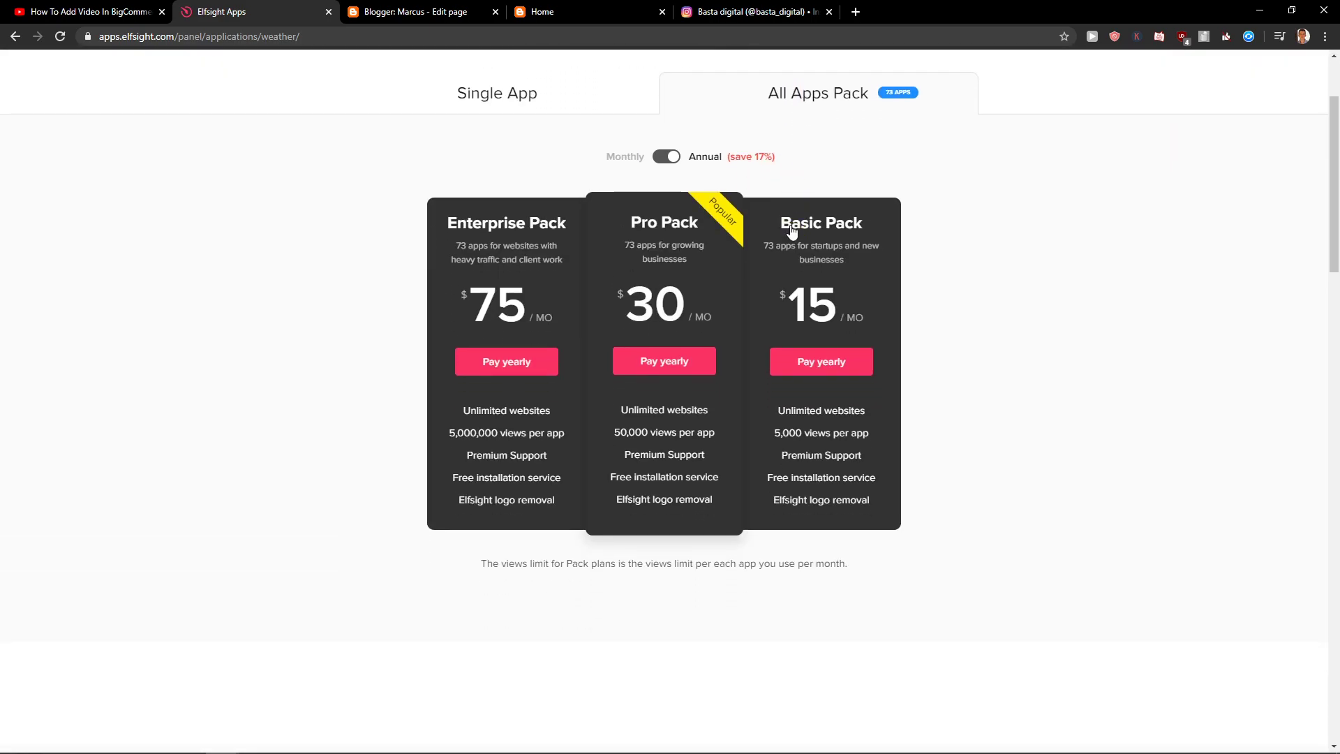